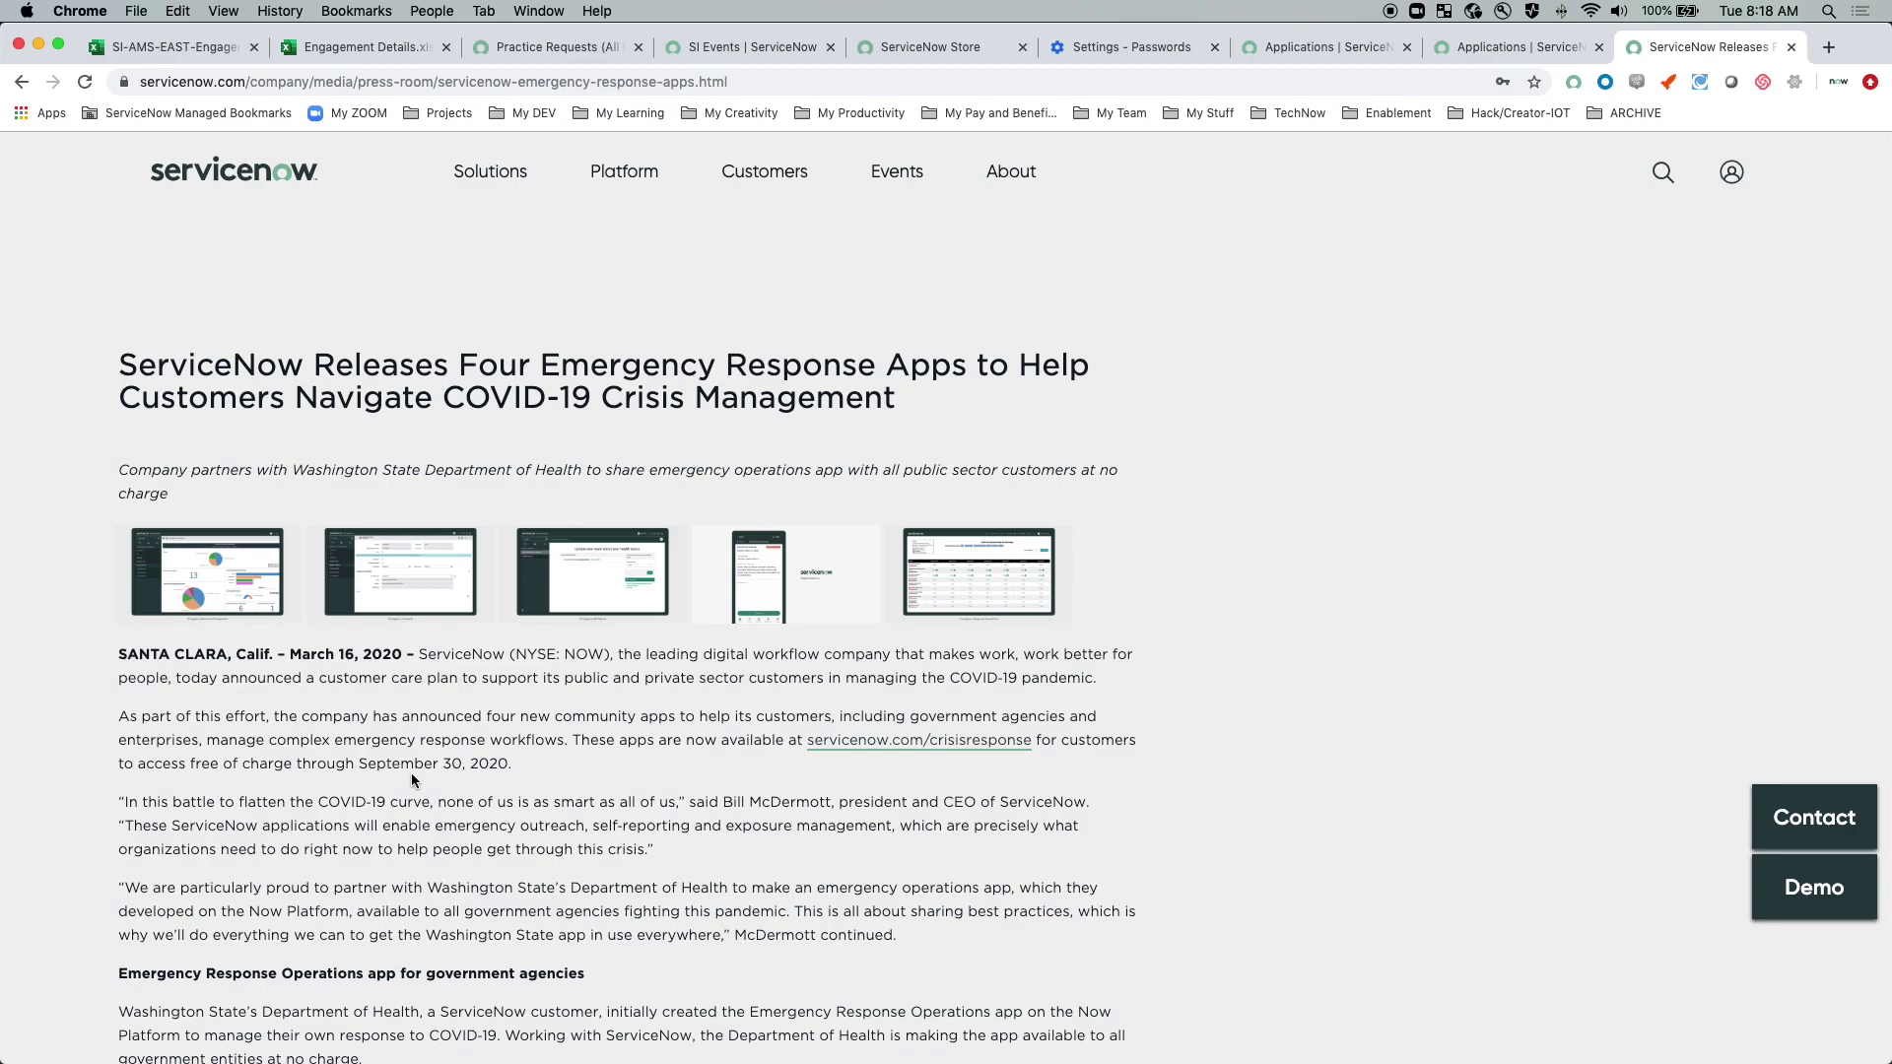
Skim the press release on the four ServiceNow emergency response apps.
scroll(412, 780, down, 5)
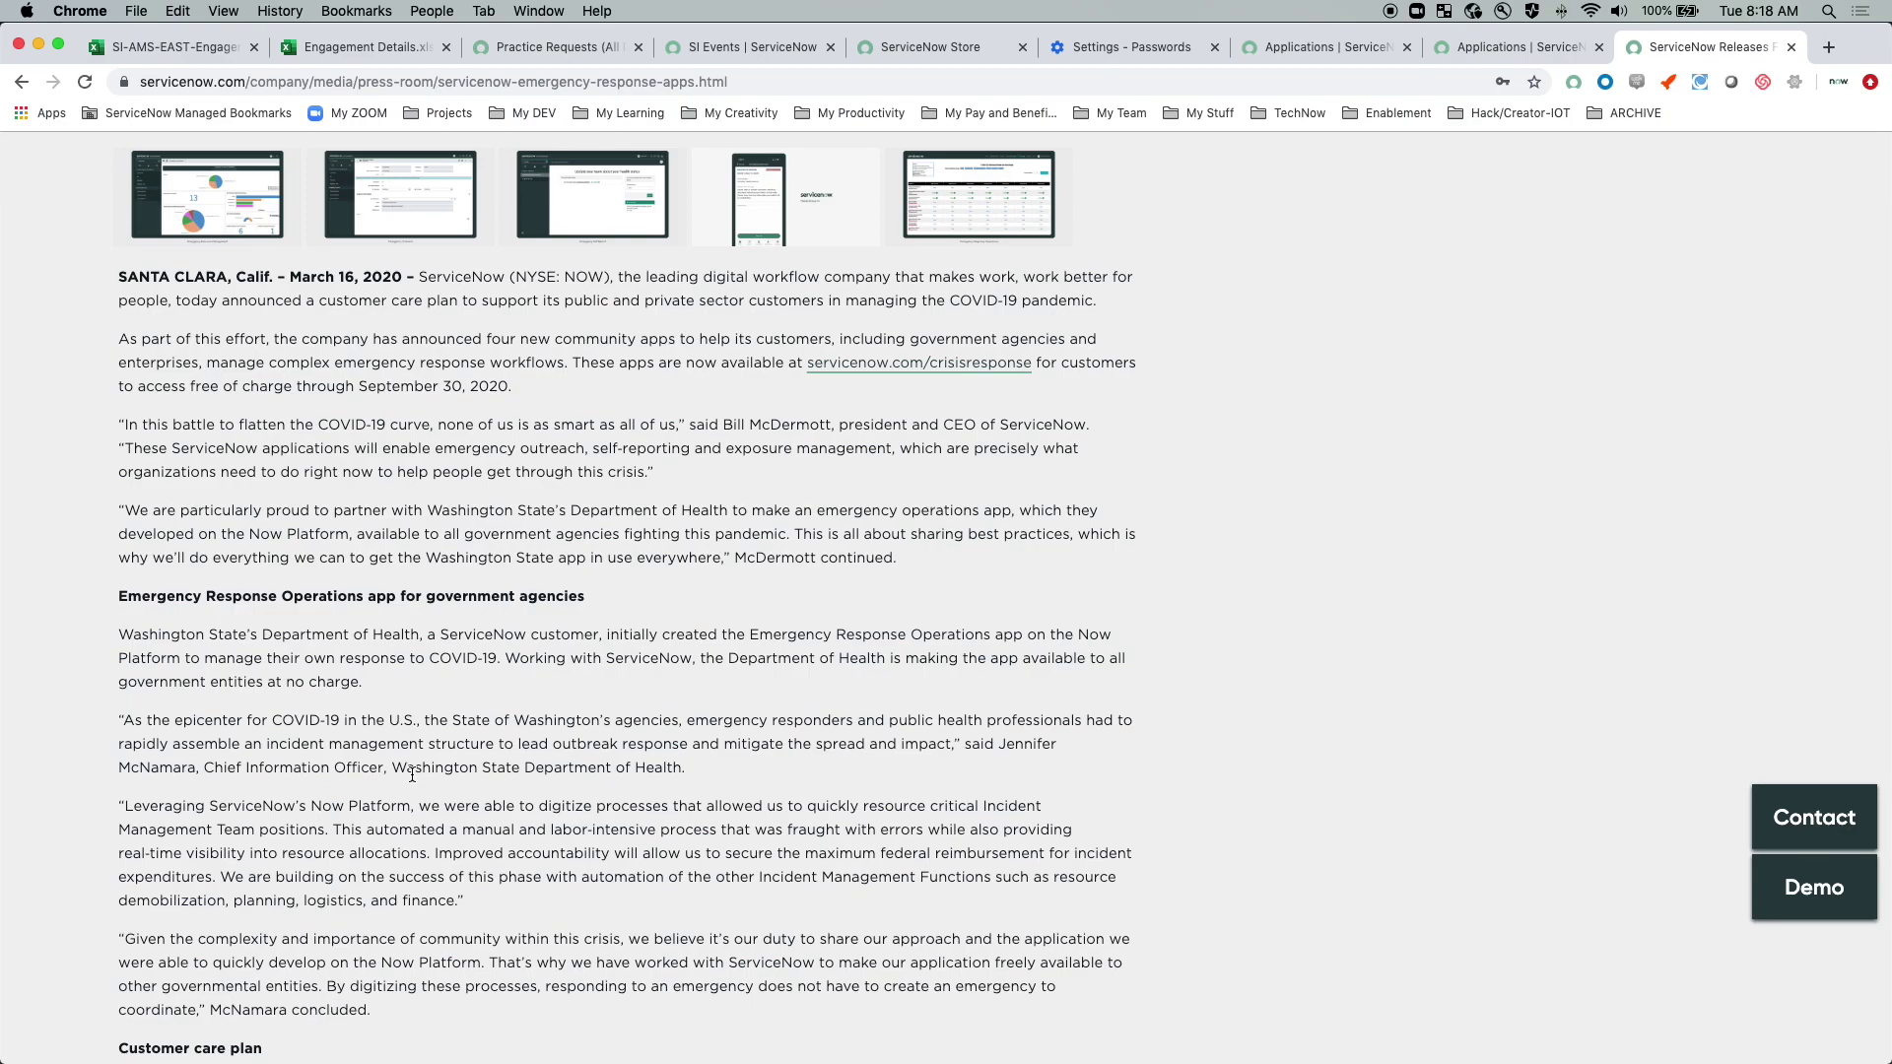
scroll(411, 777, up, 5)
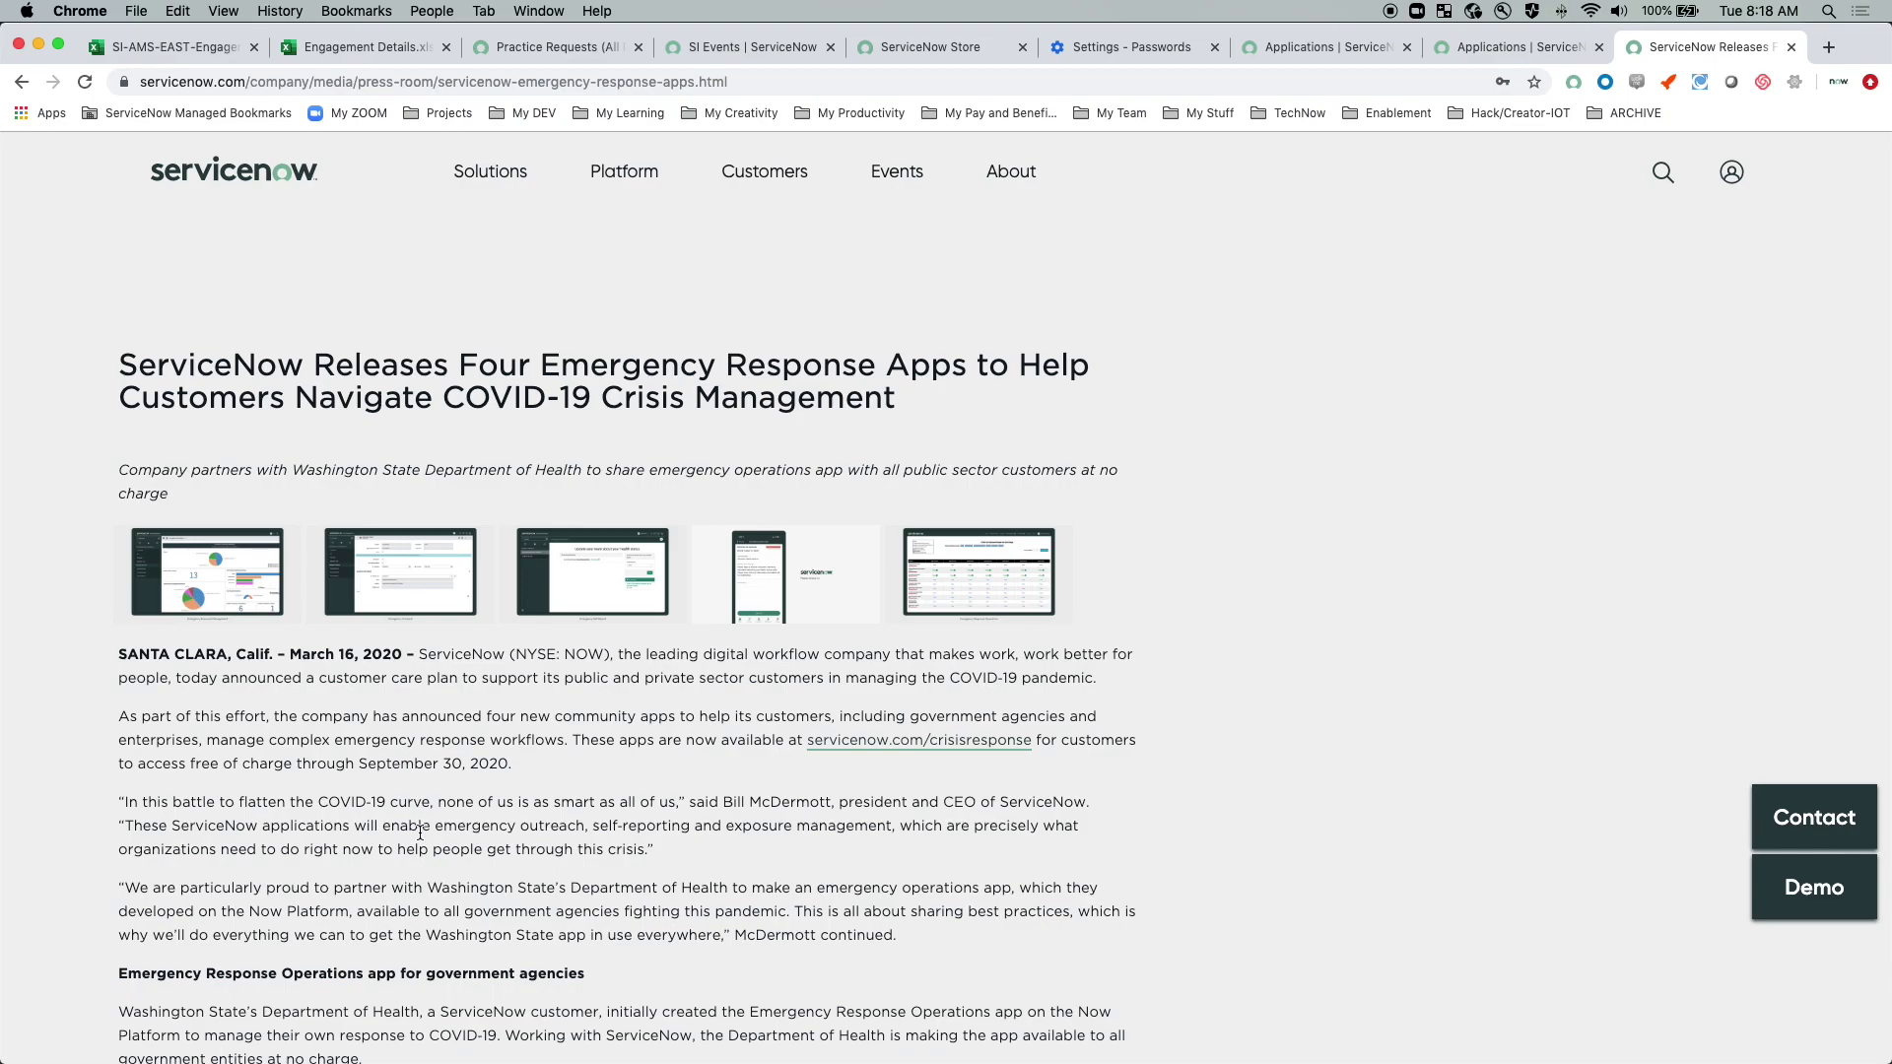
scroll(418, 830, down, 4)
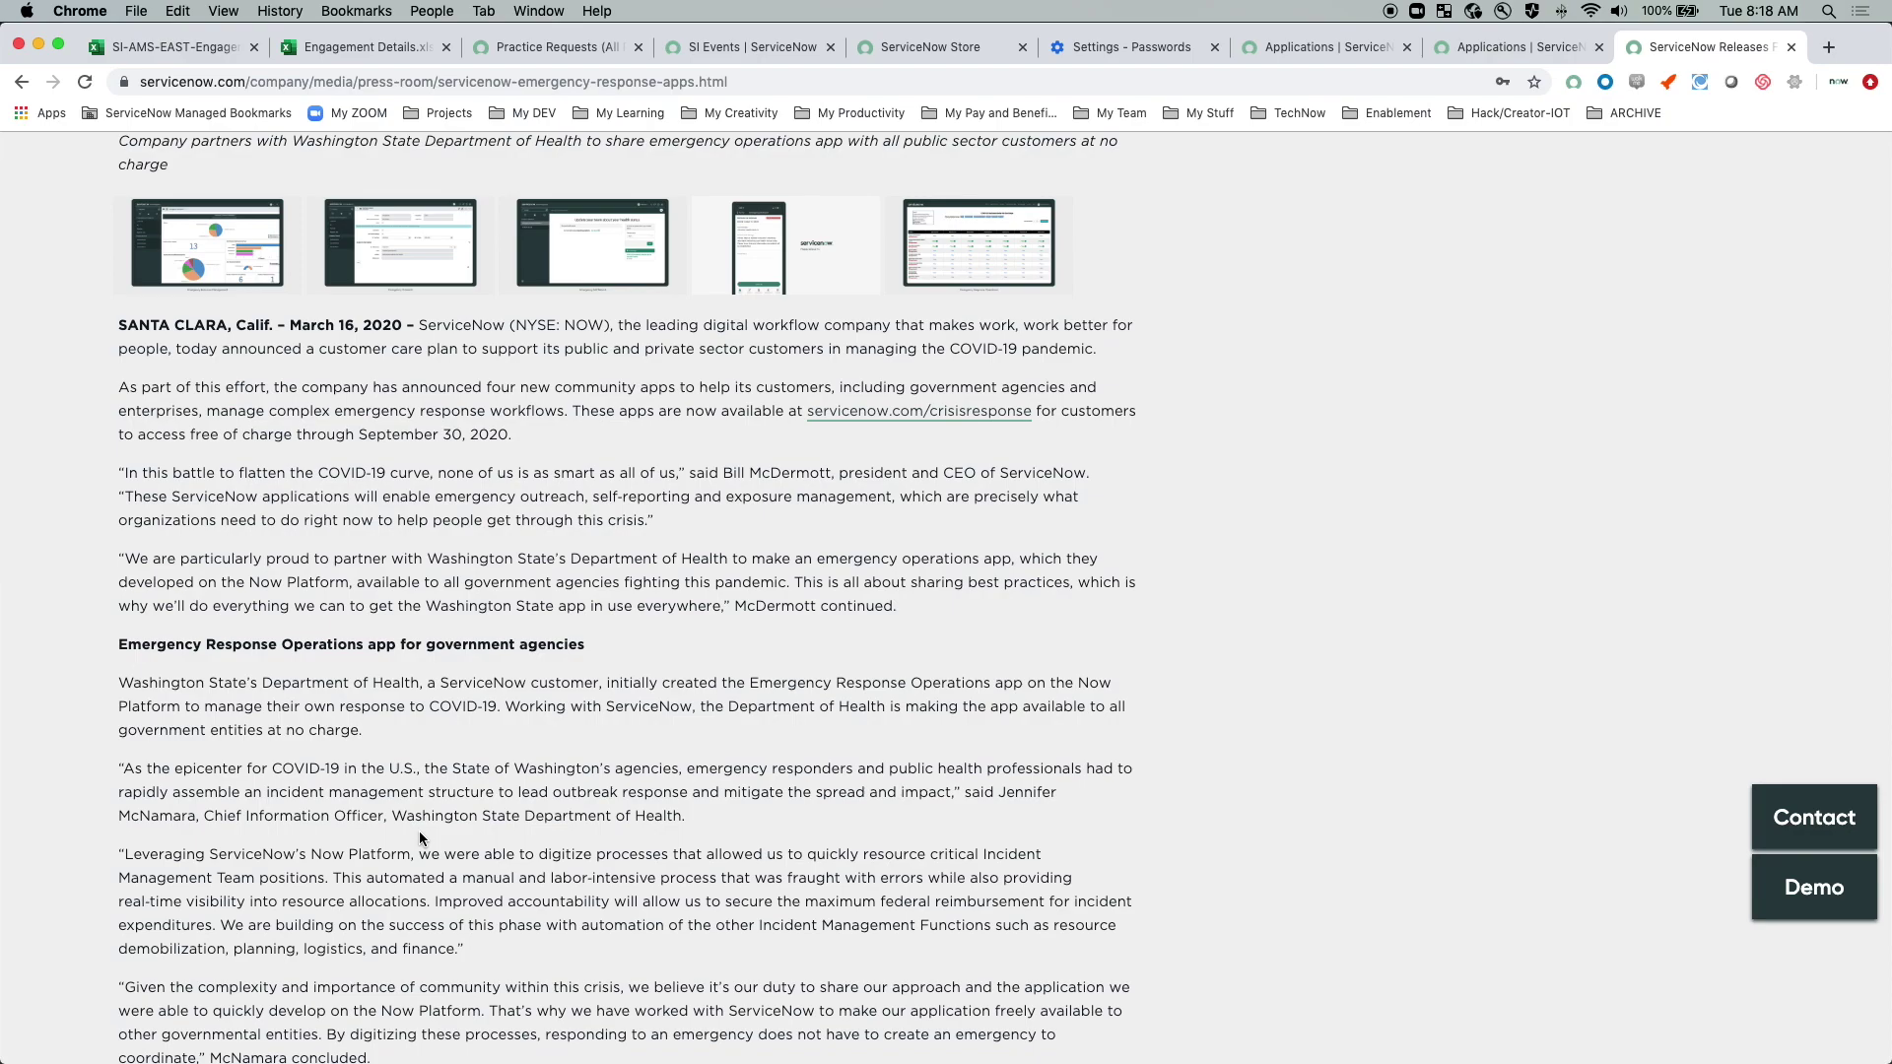
scroll(417, 831, up, 4)
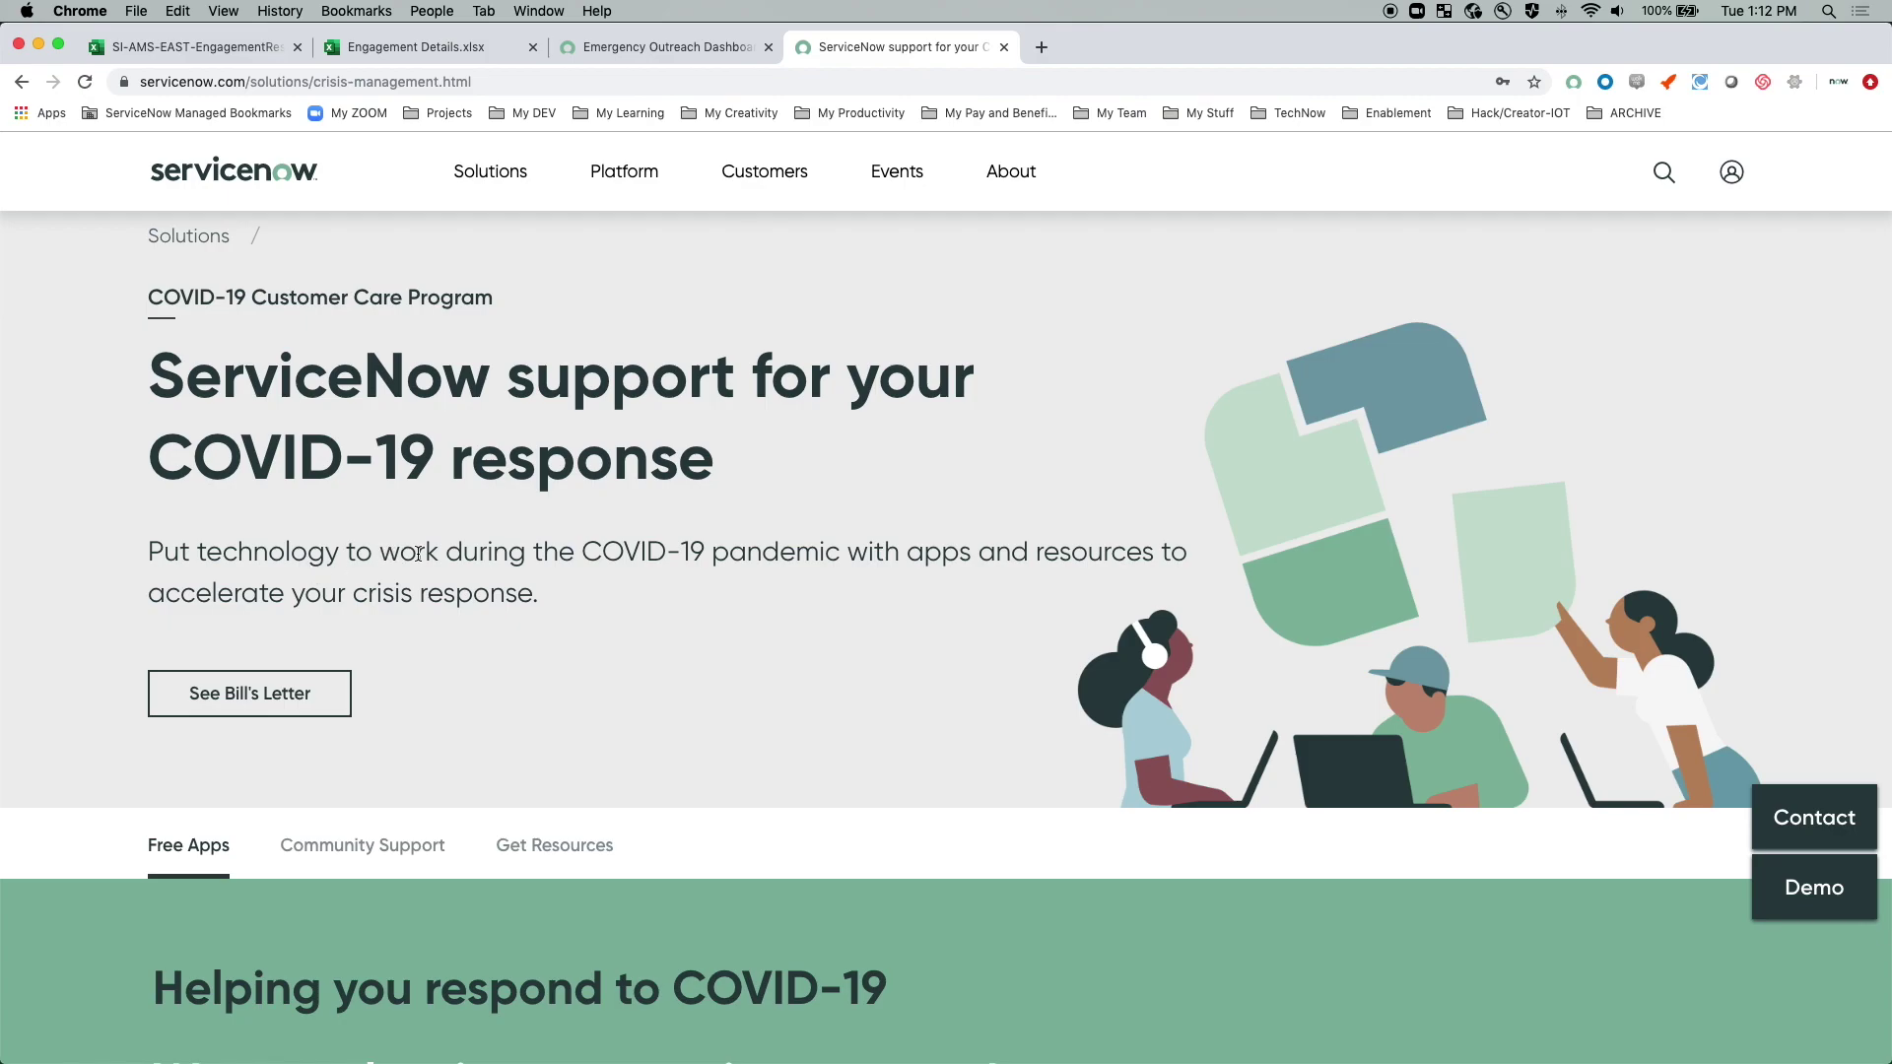
Review the COVID-19 response page down to its emergency response apps section and highlight the page's web address.
scroll(469, 563, down, 6)
scroll(469, 562, down, 3)
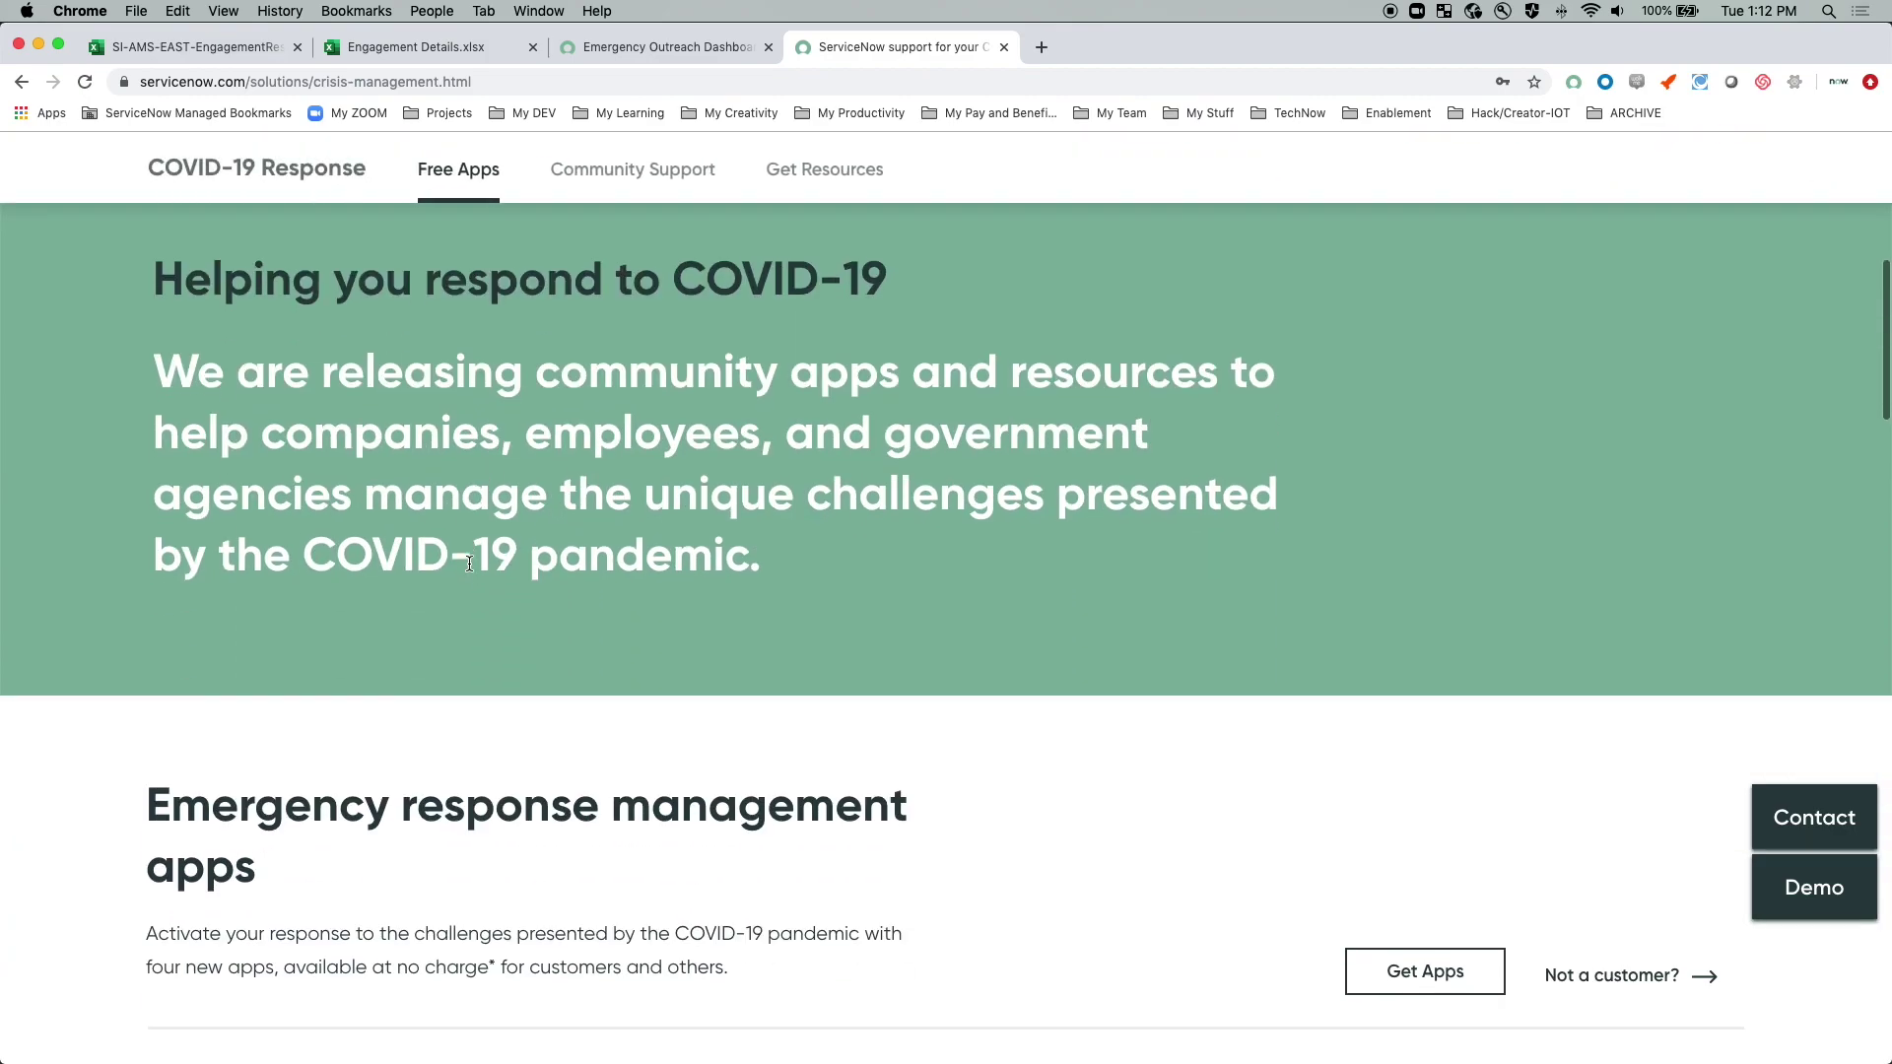
scroll(995, 599, down, 1)
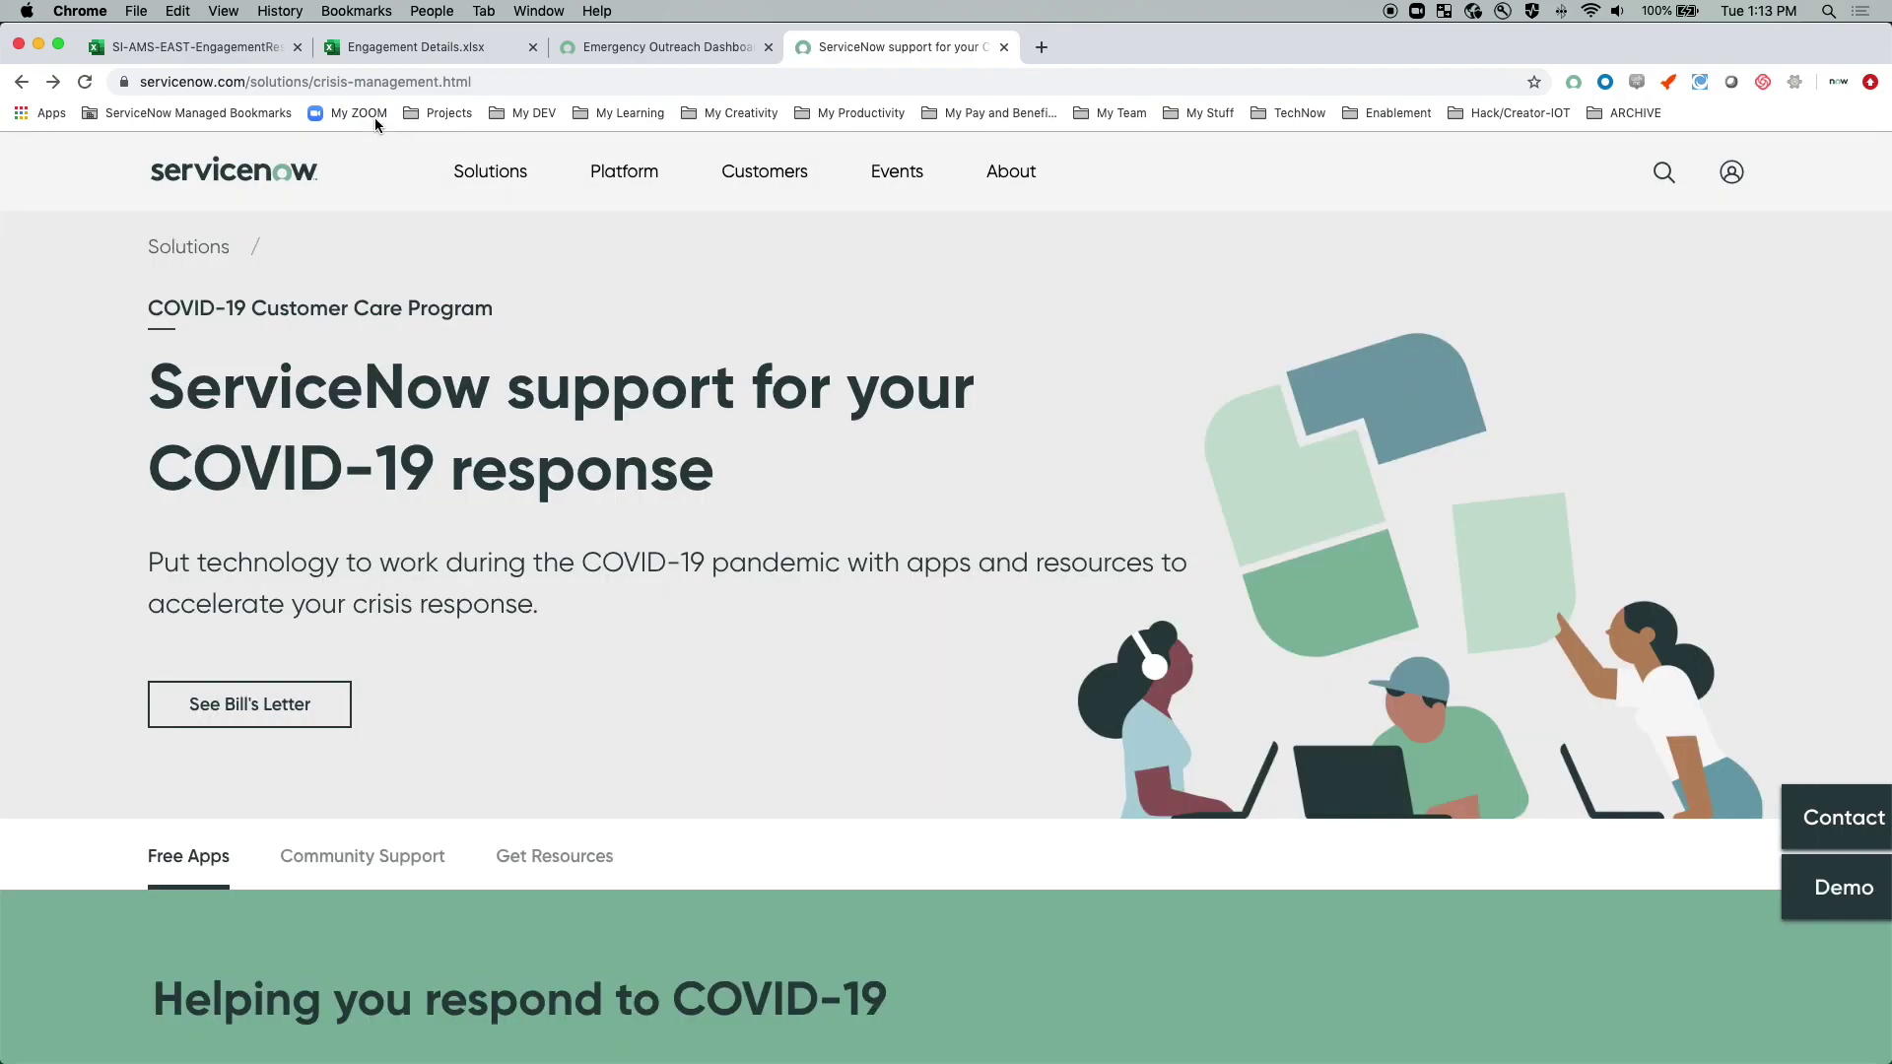
click(374, 81)
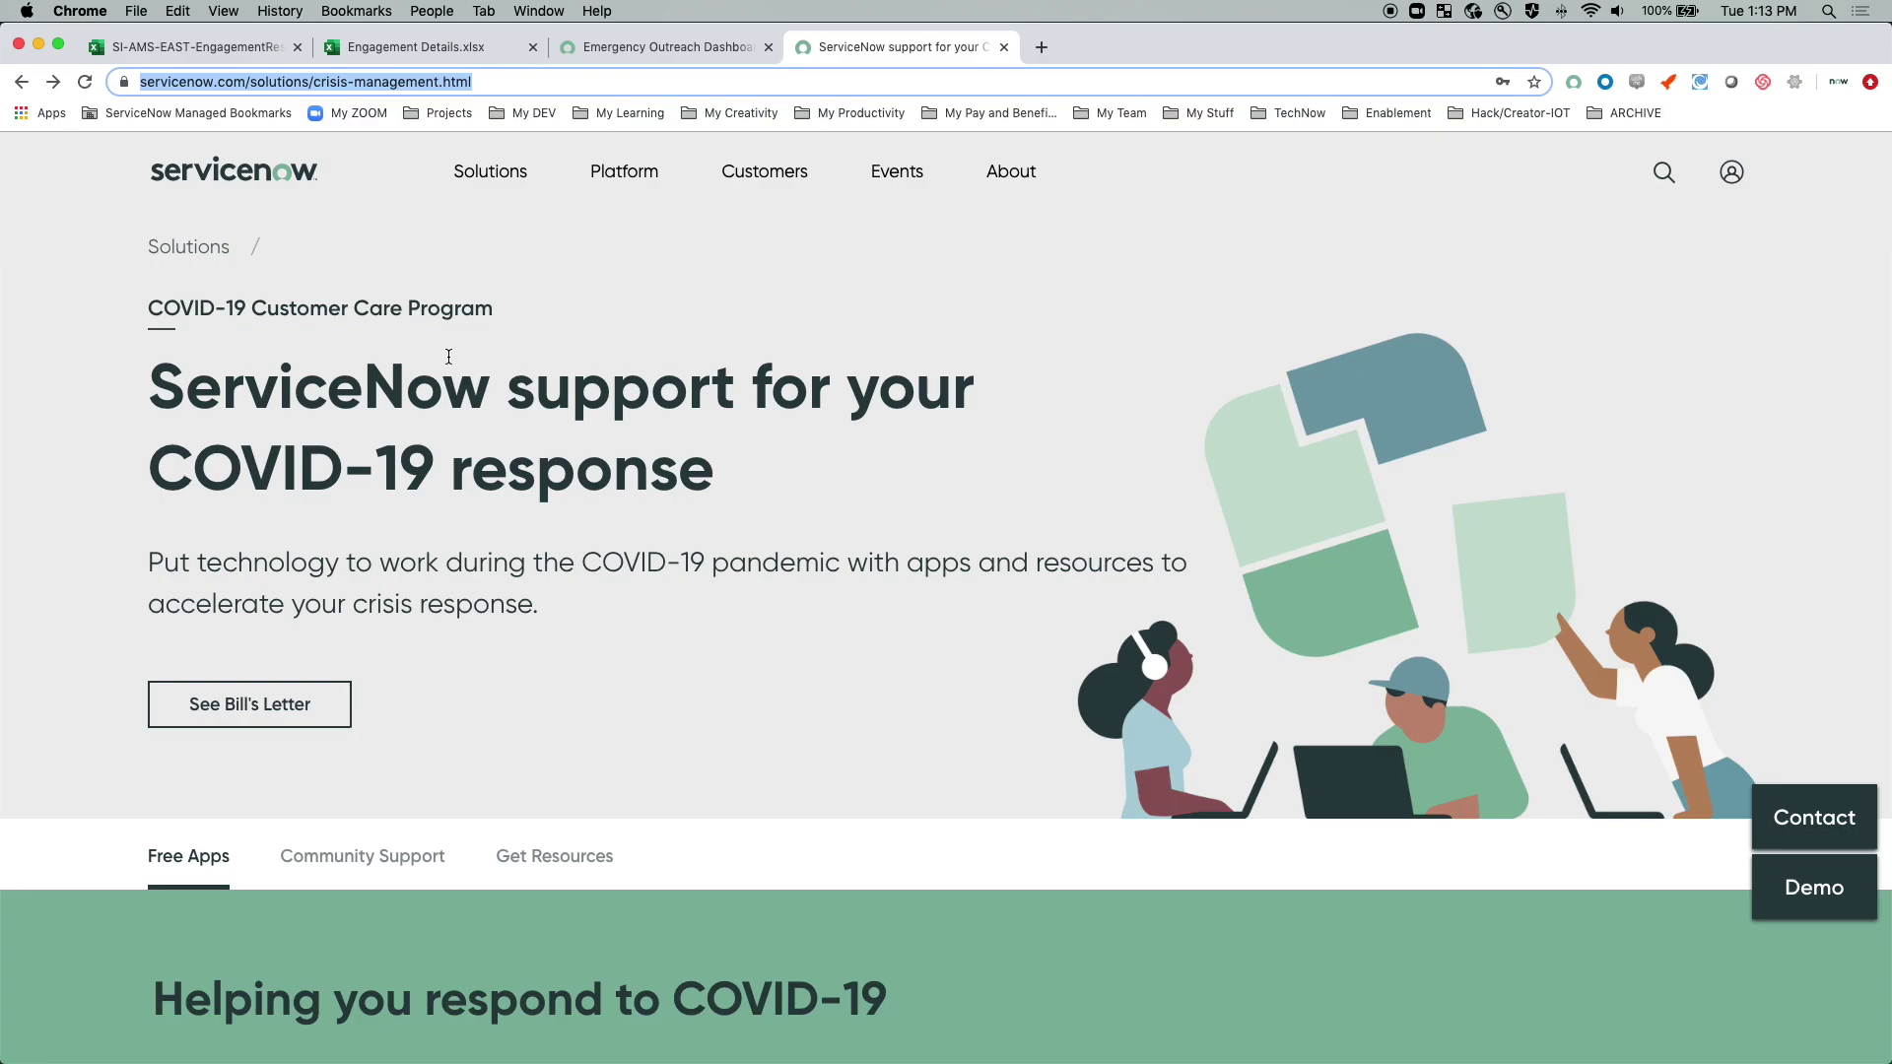
Open the non-customer sign-up page from the Emergency response management apps section.
scroll(972, 424, down, 10)
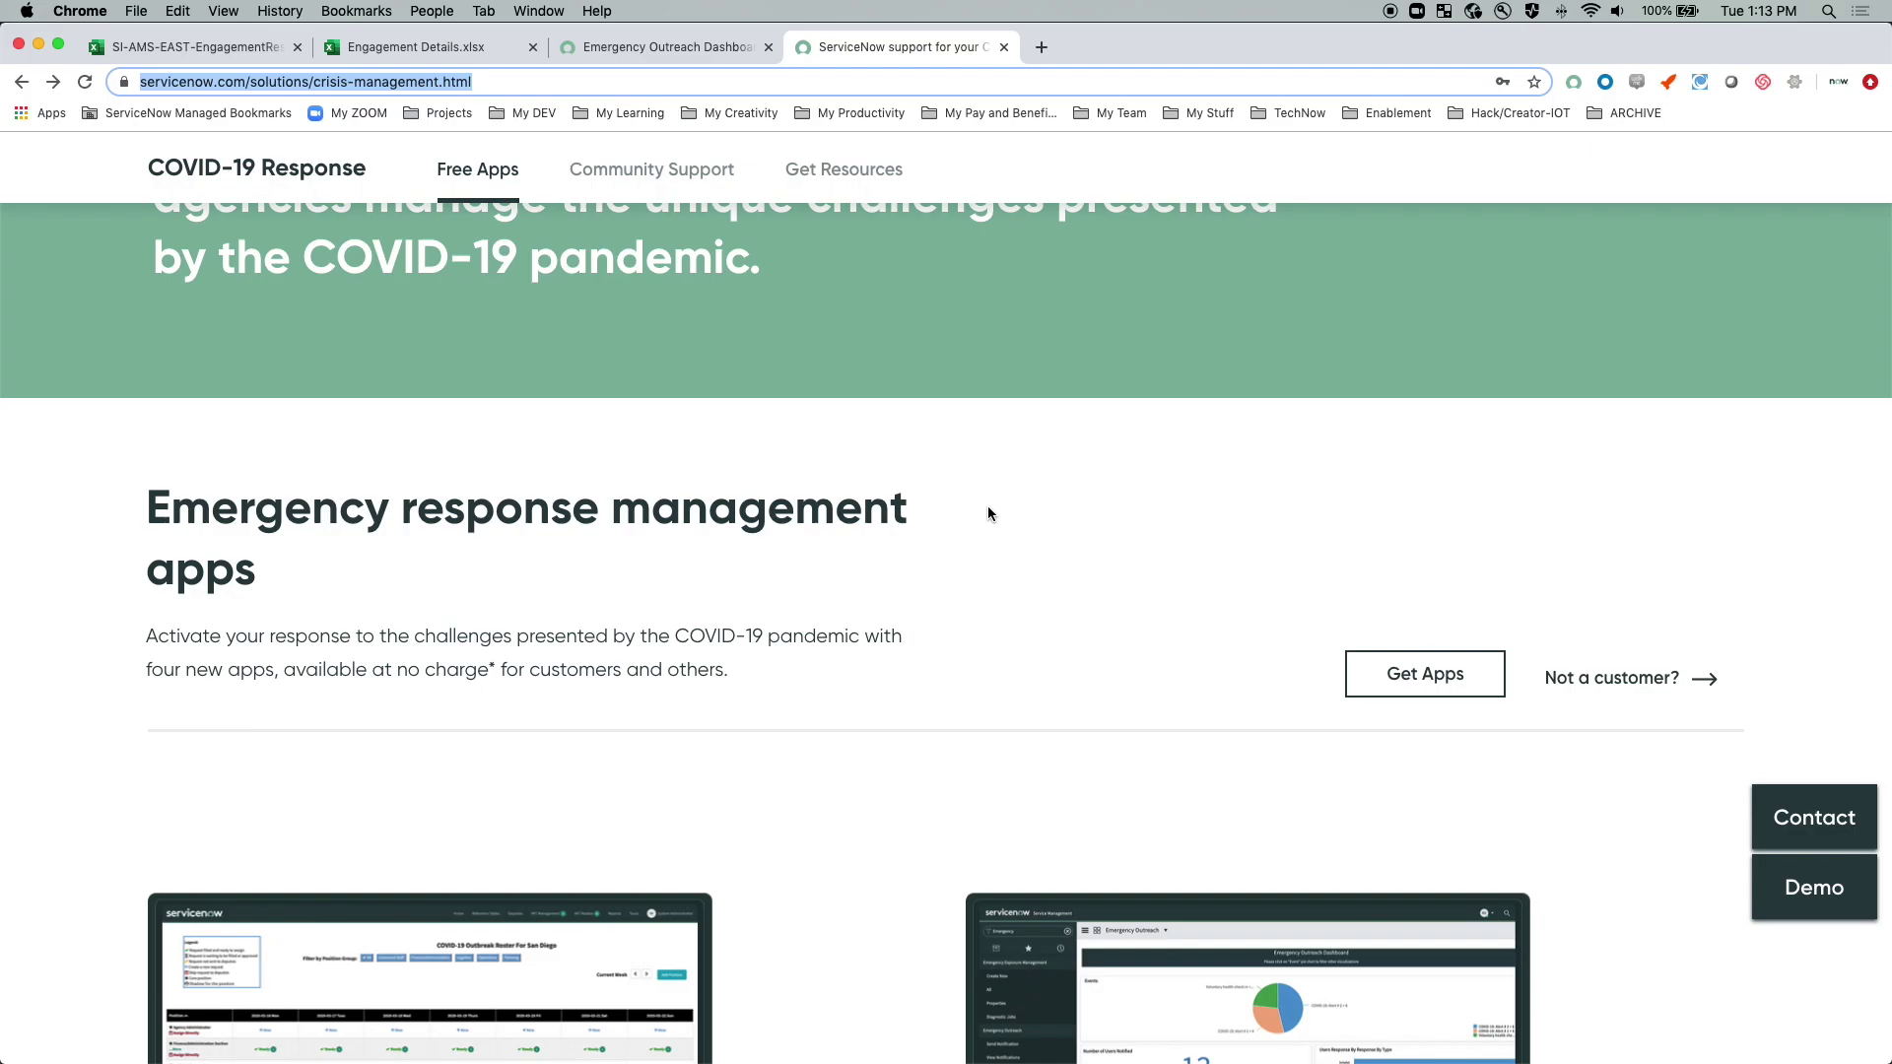
scroll(1336, 542, down, 2)
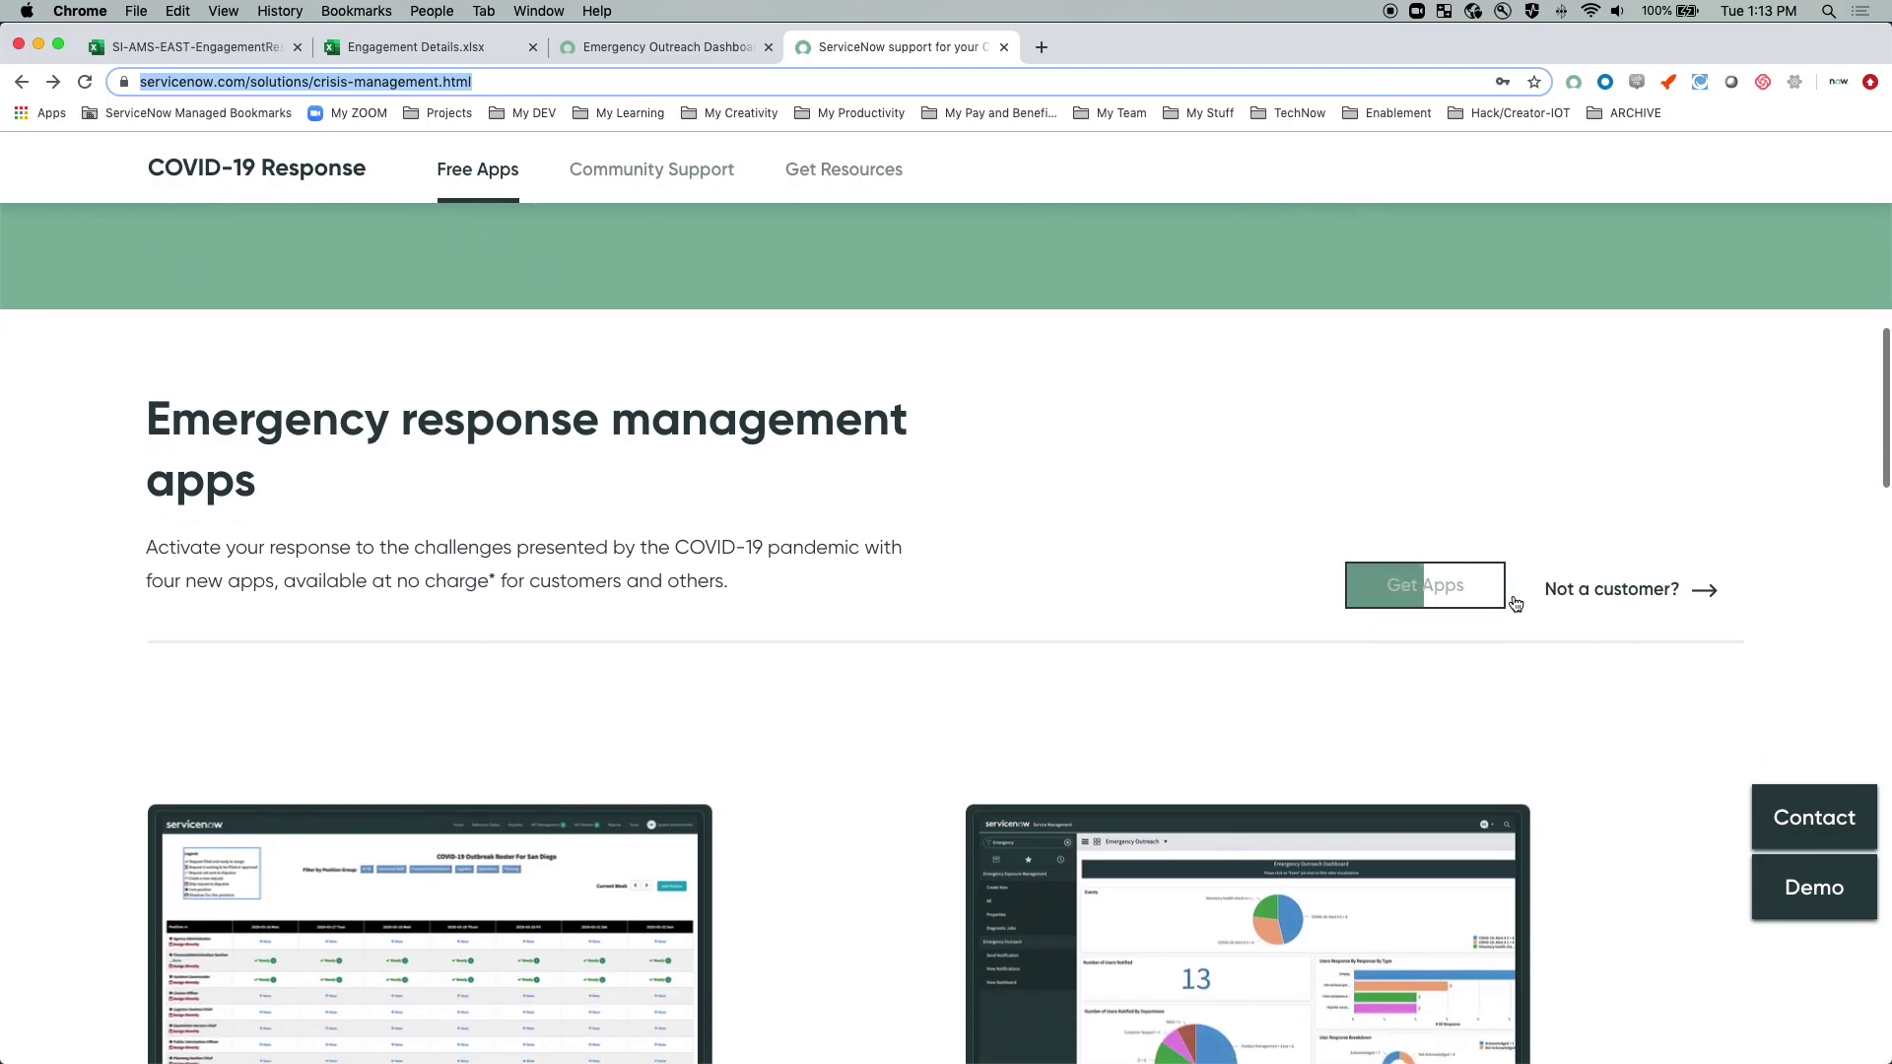
click(1633, 595)
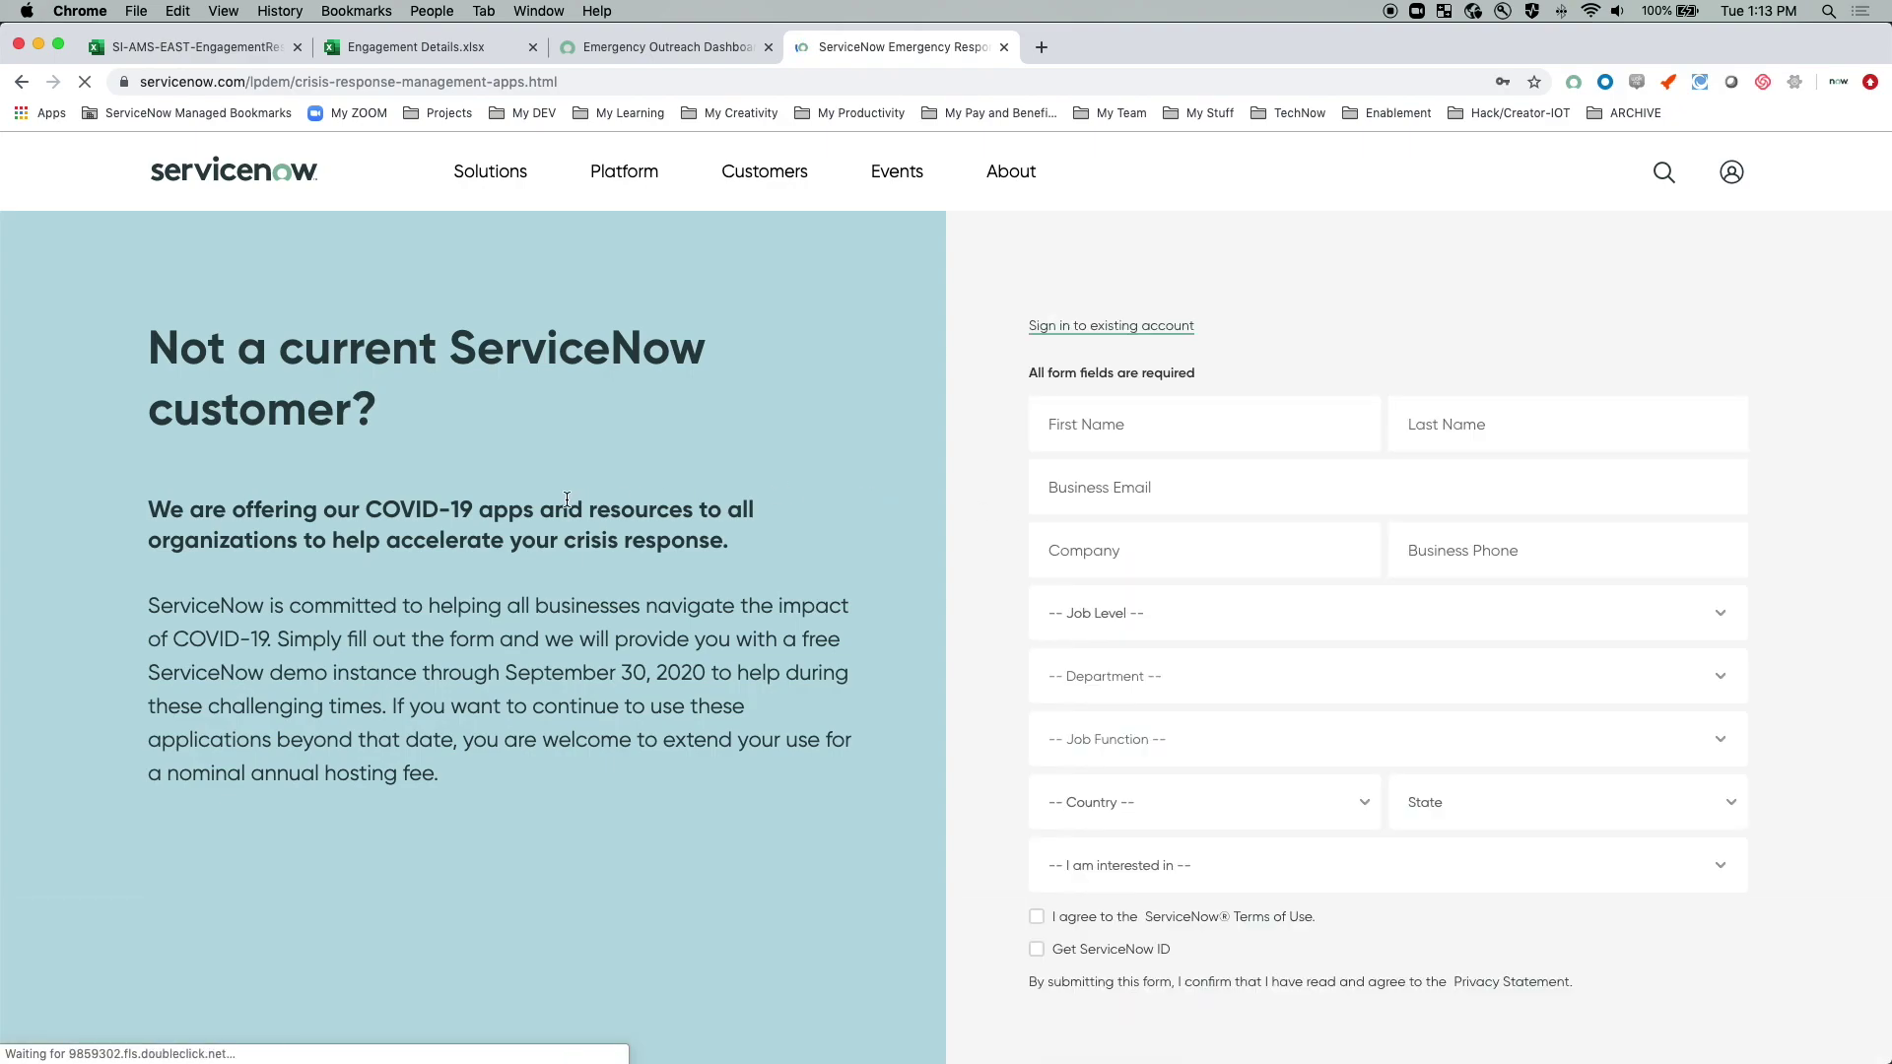
Enter the requester's first name, check the rest of the sign-up form, and submit it to create the account.
scroll(1084, 414, down, 1)
click(1116, 388)
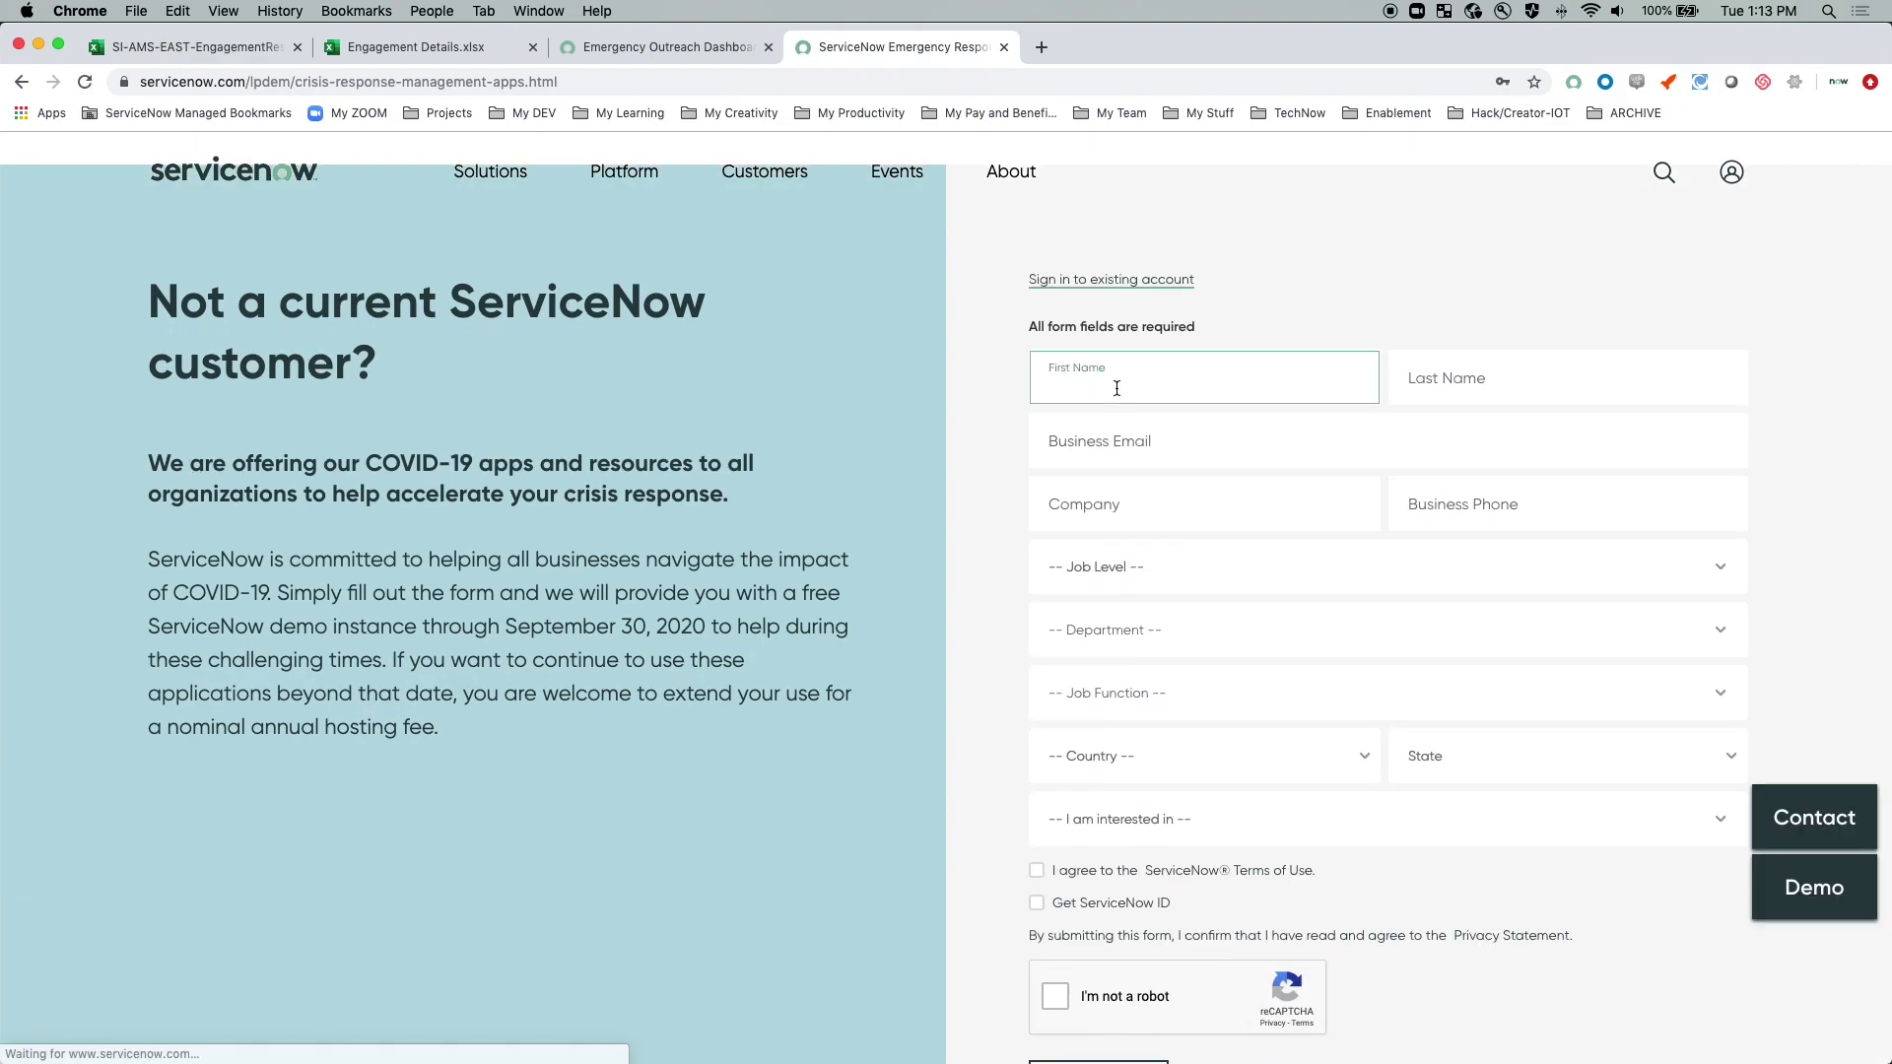
text(Jeremy)
key(Tab)
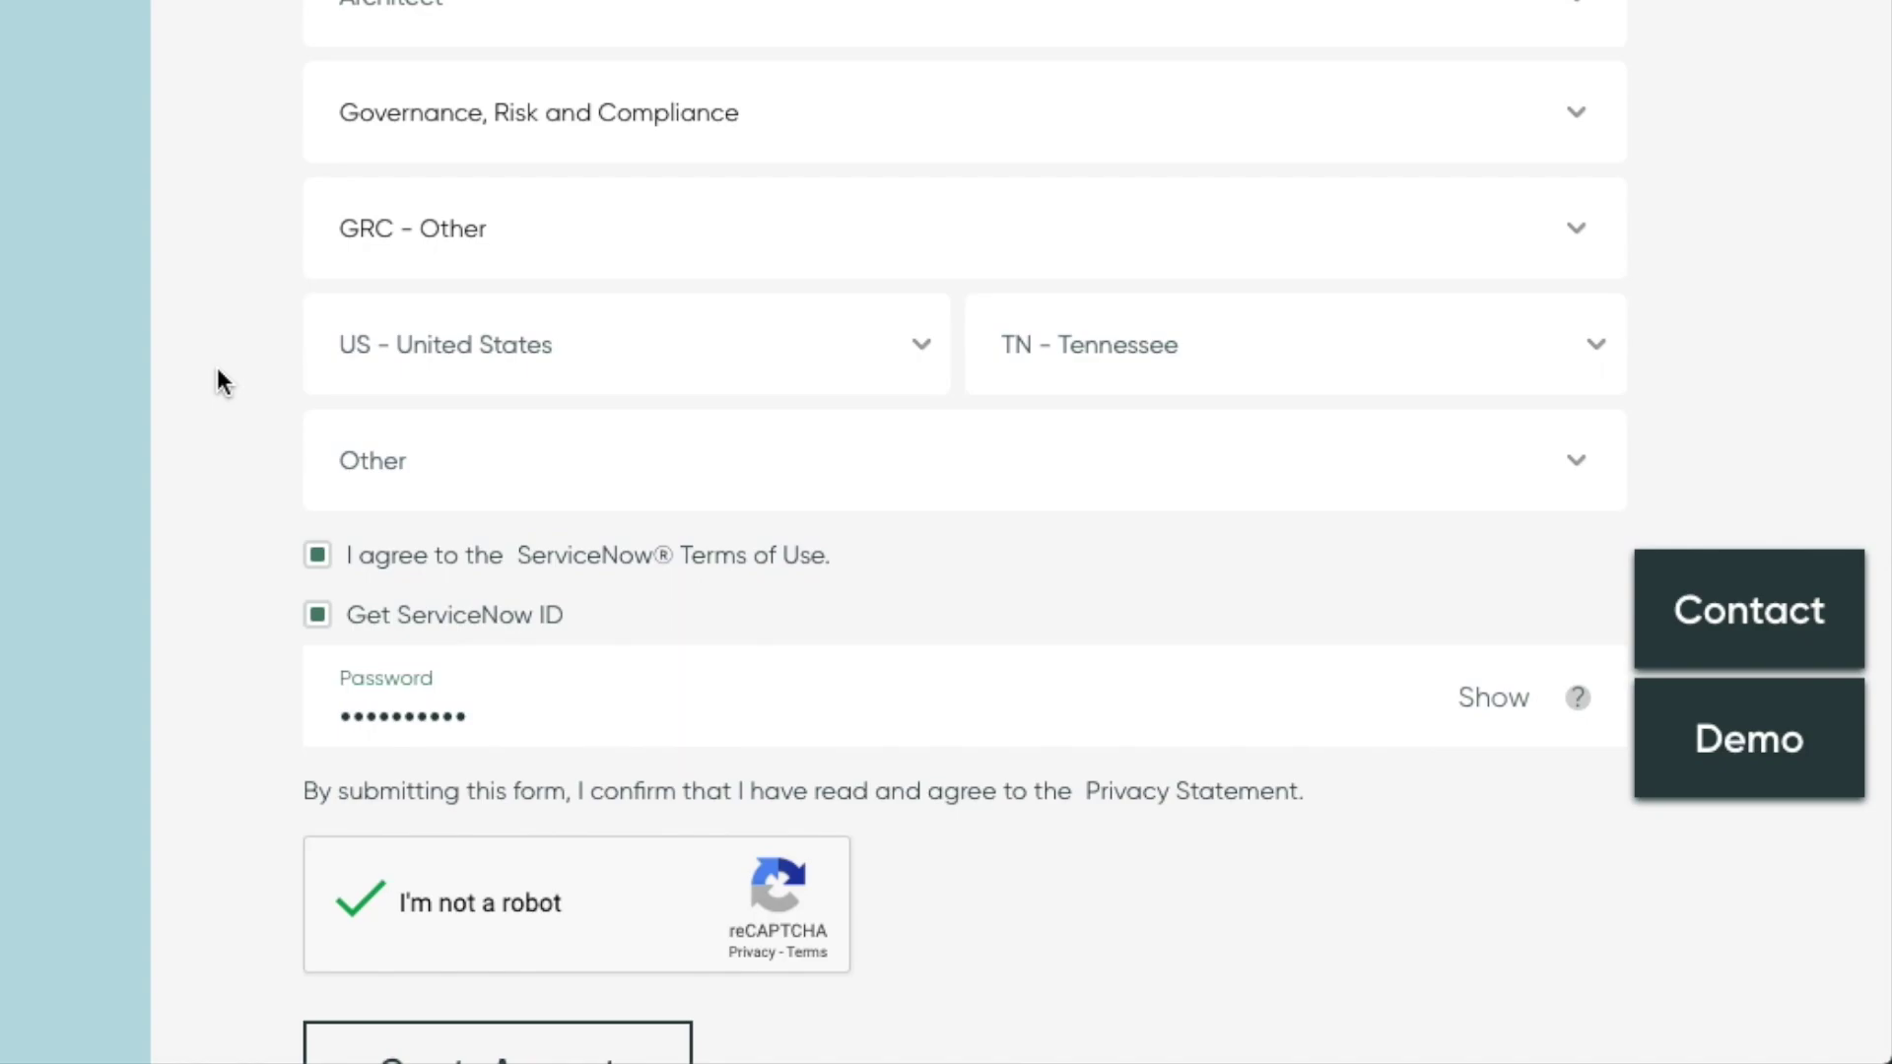
scroll(219, 374, down, 1)
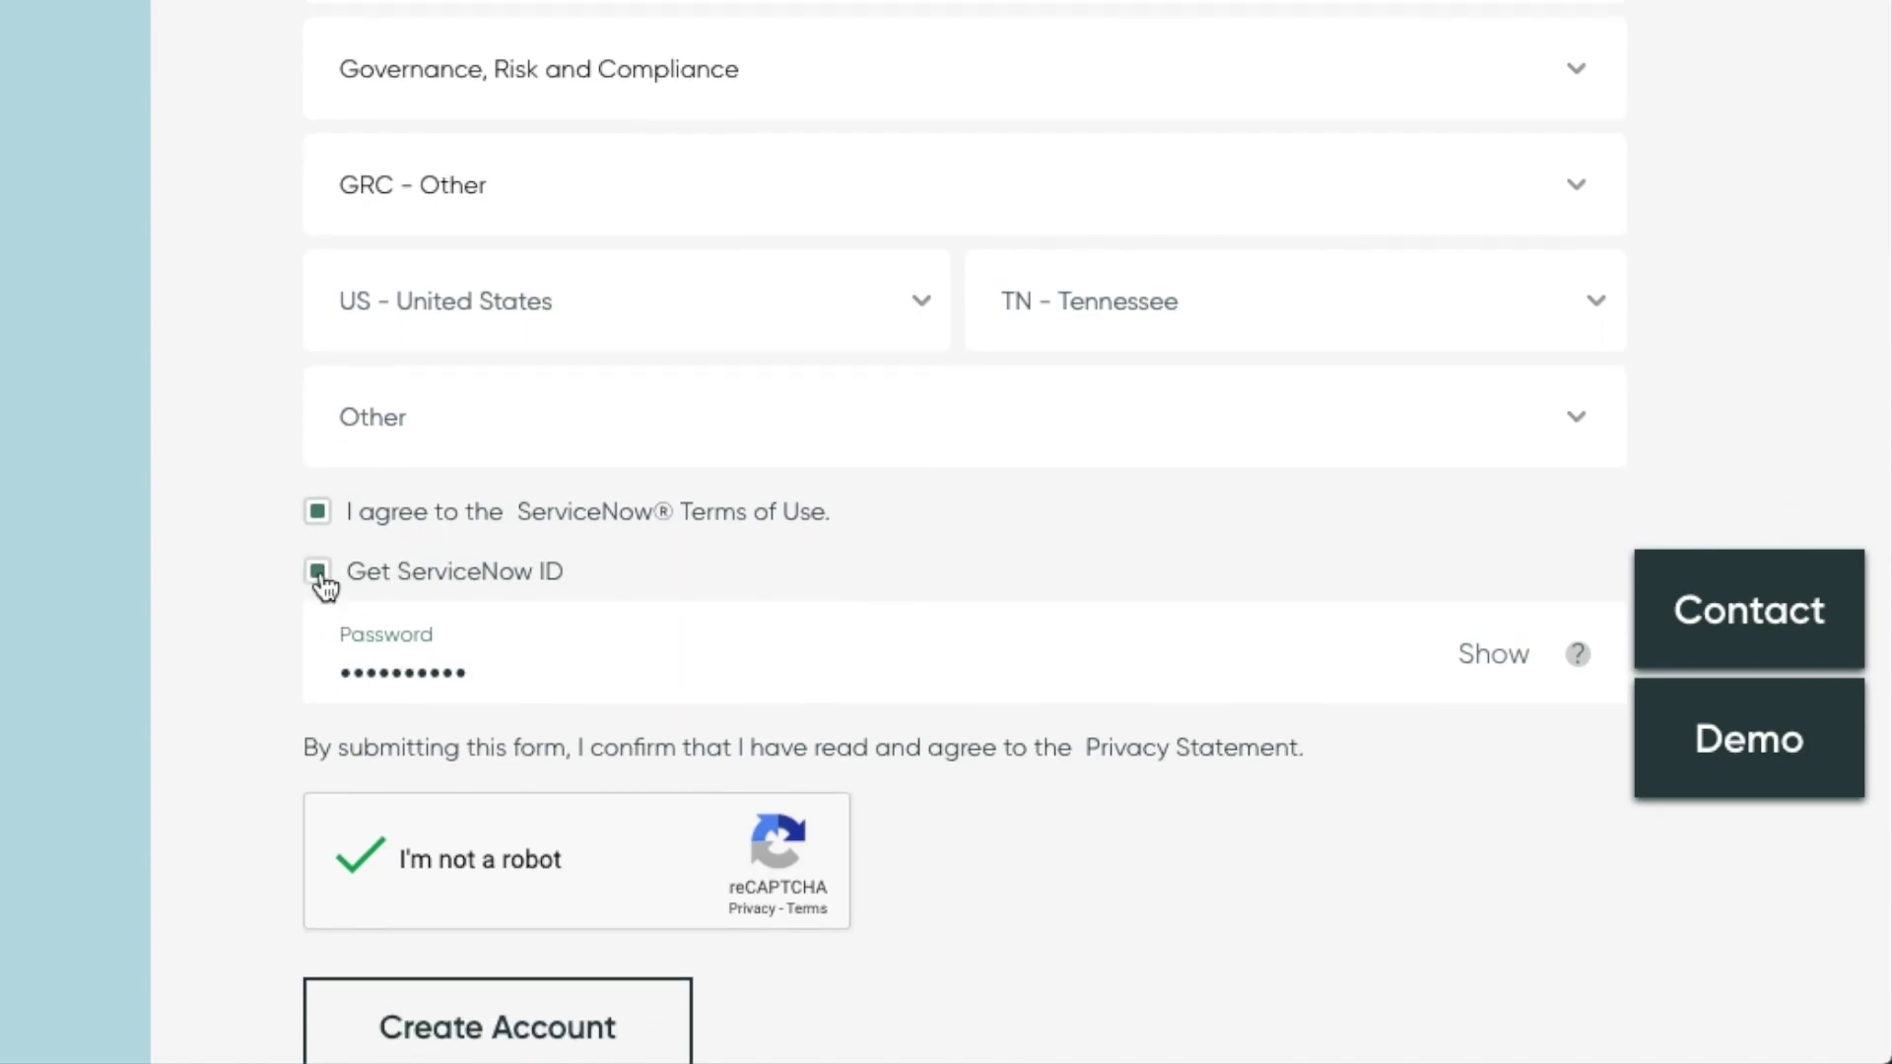
scroll(233, 548, down, 3)
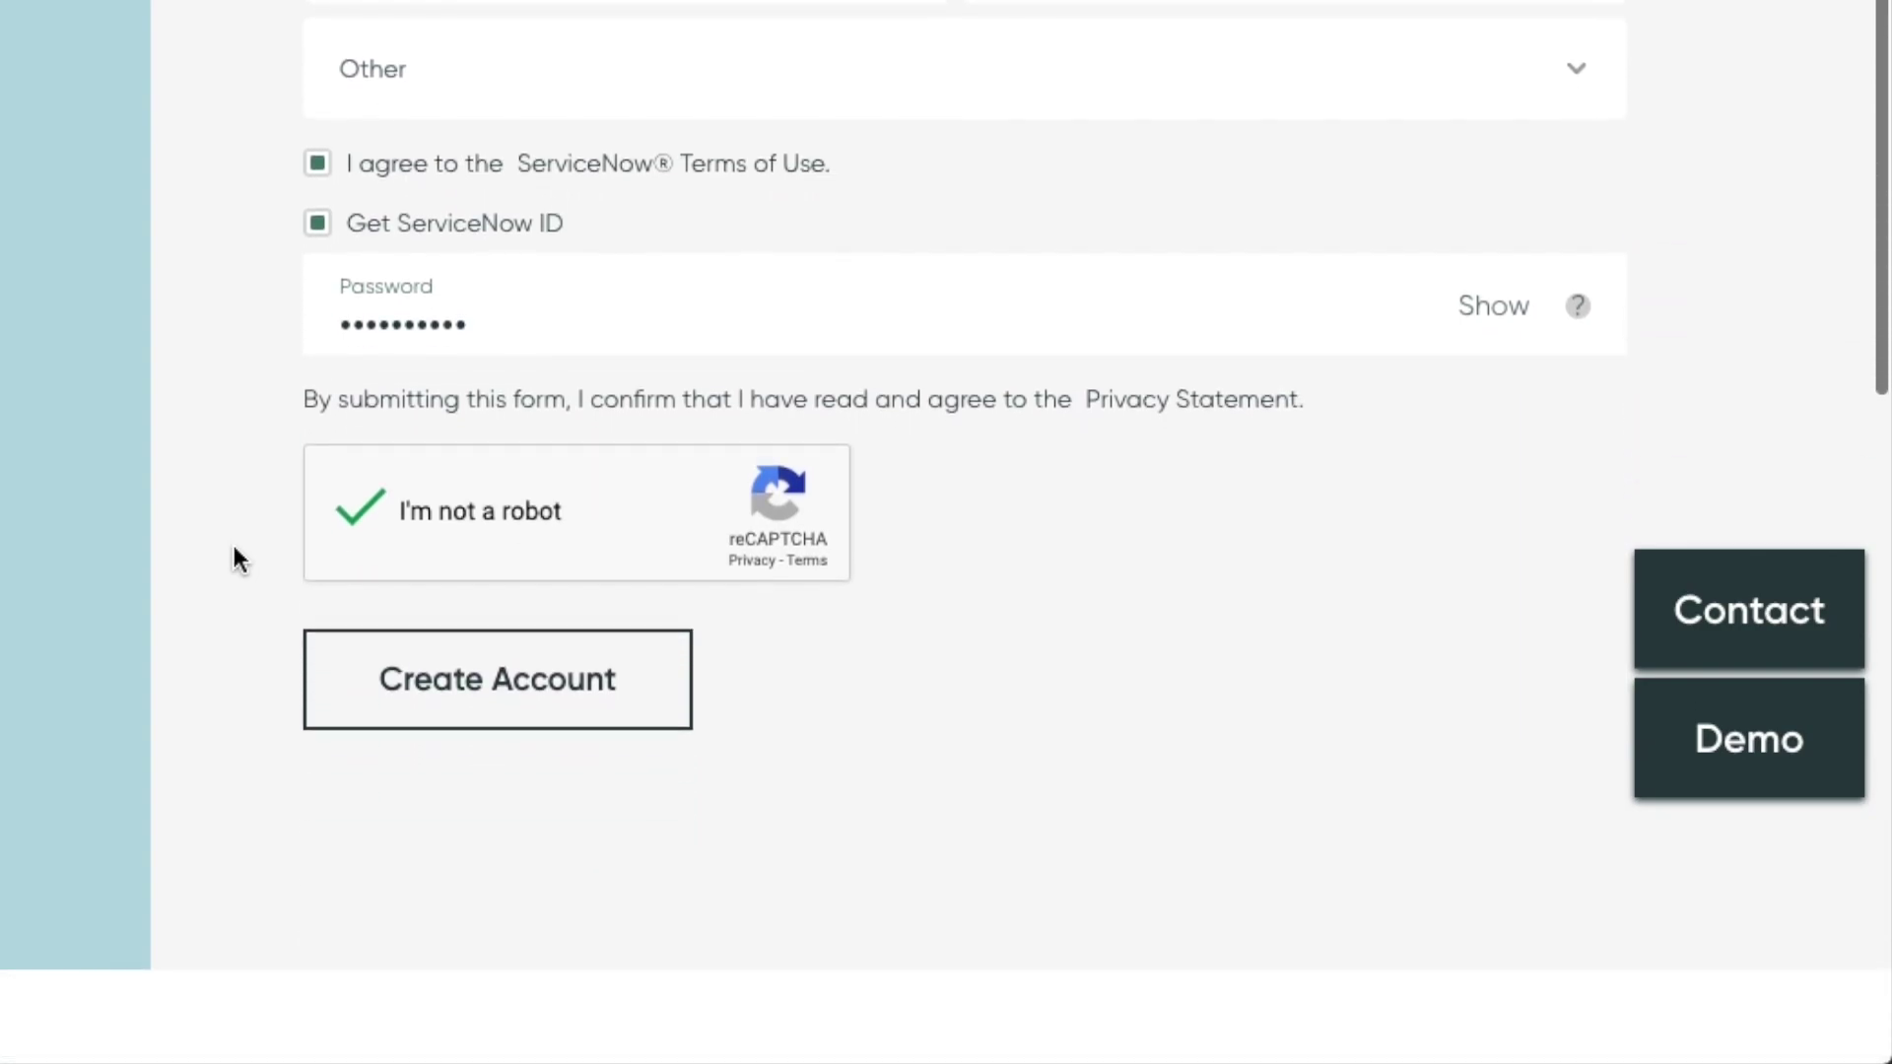
click(471, 700)
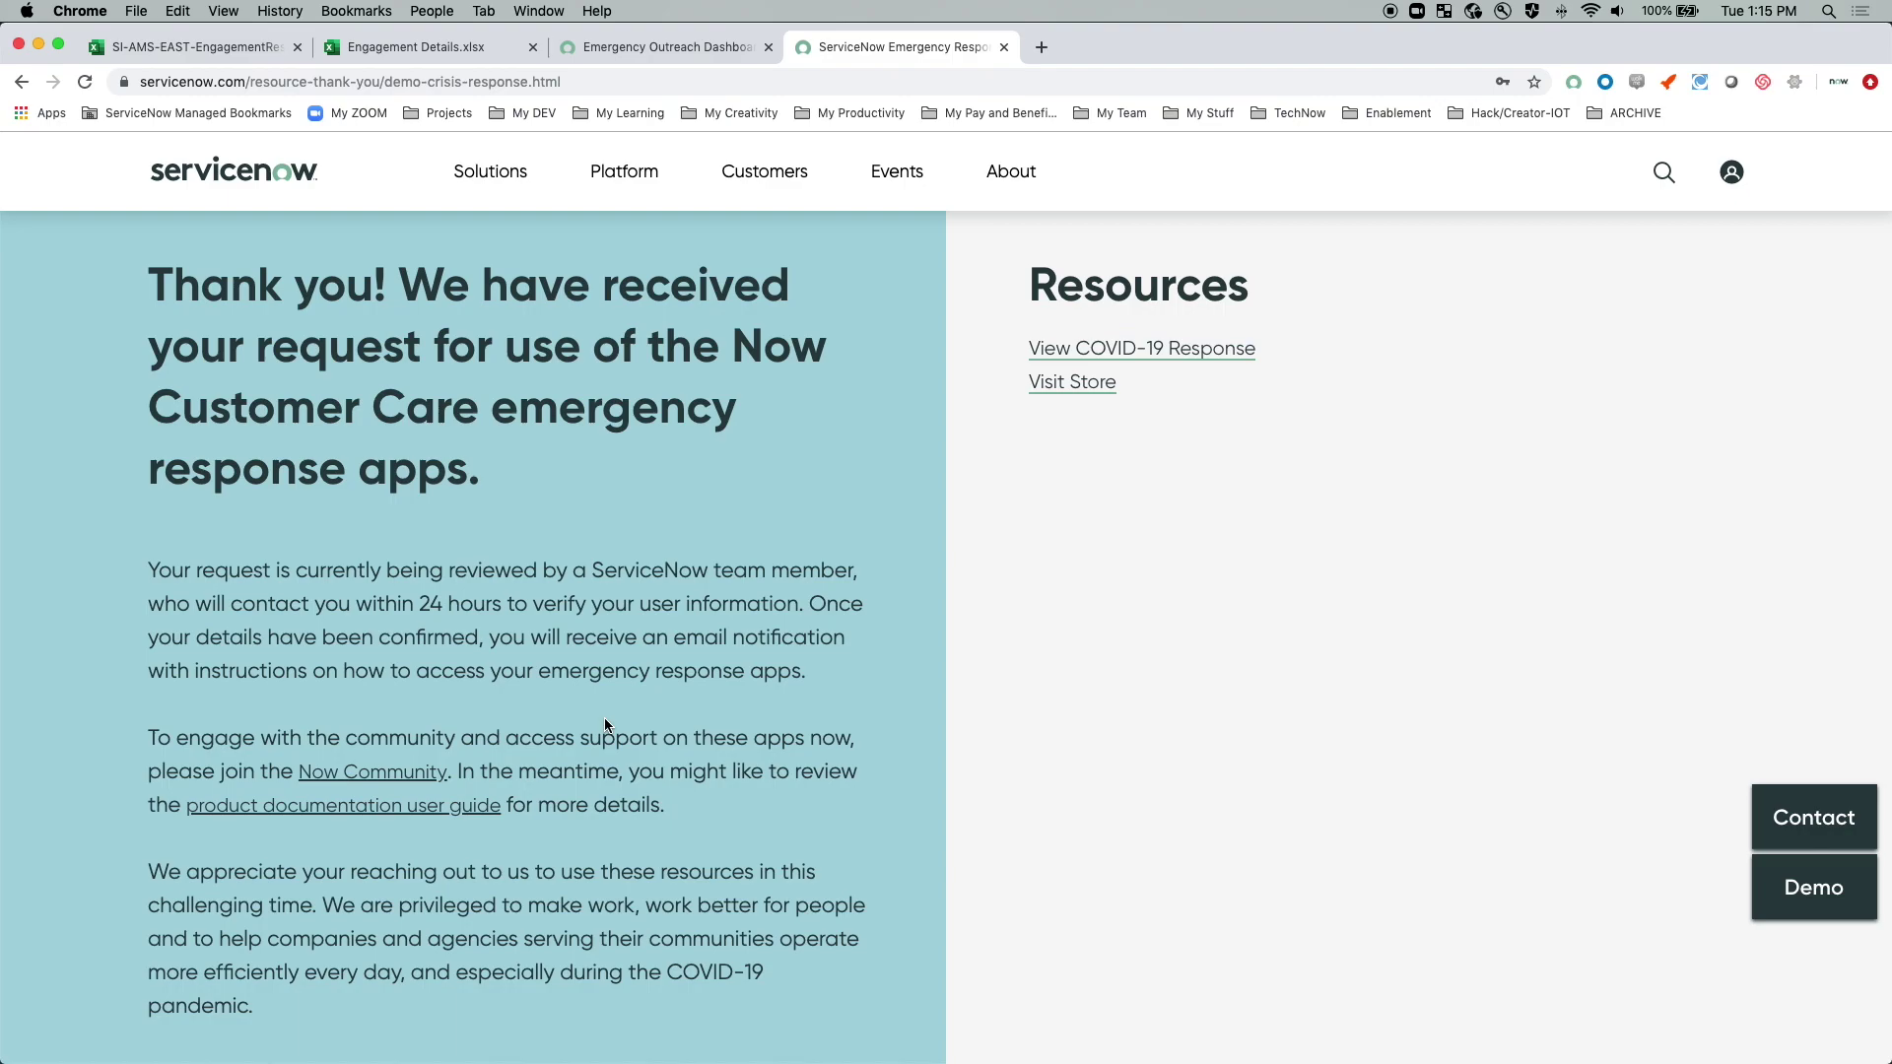
Open the product documentation user guide in a new browser tab and switch to it.
super+click(427, 818)
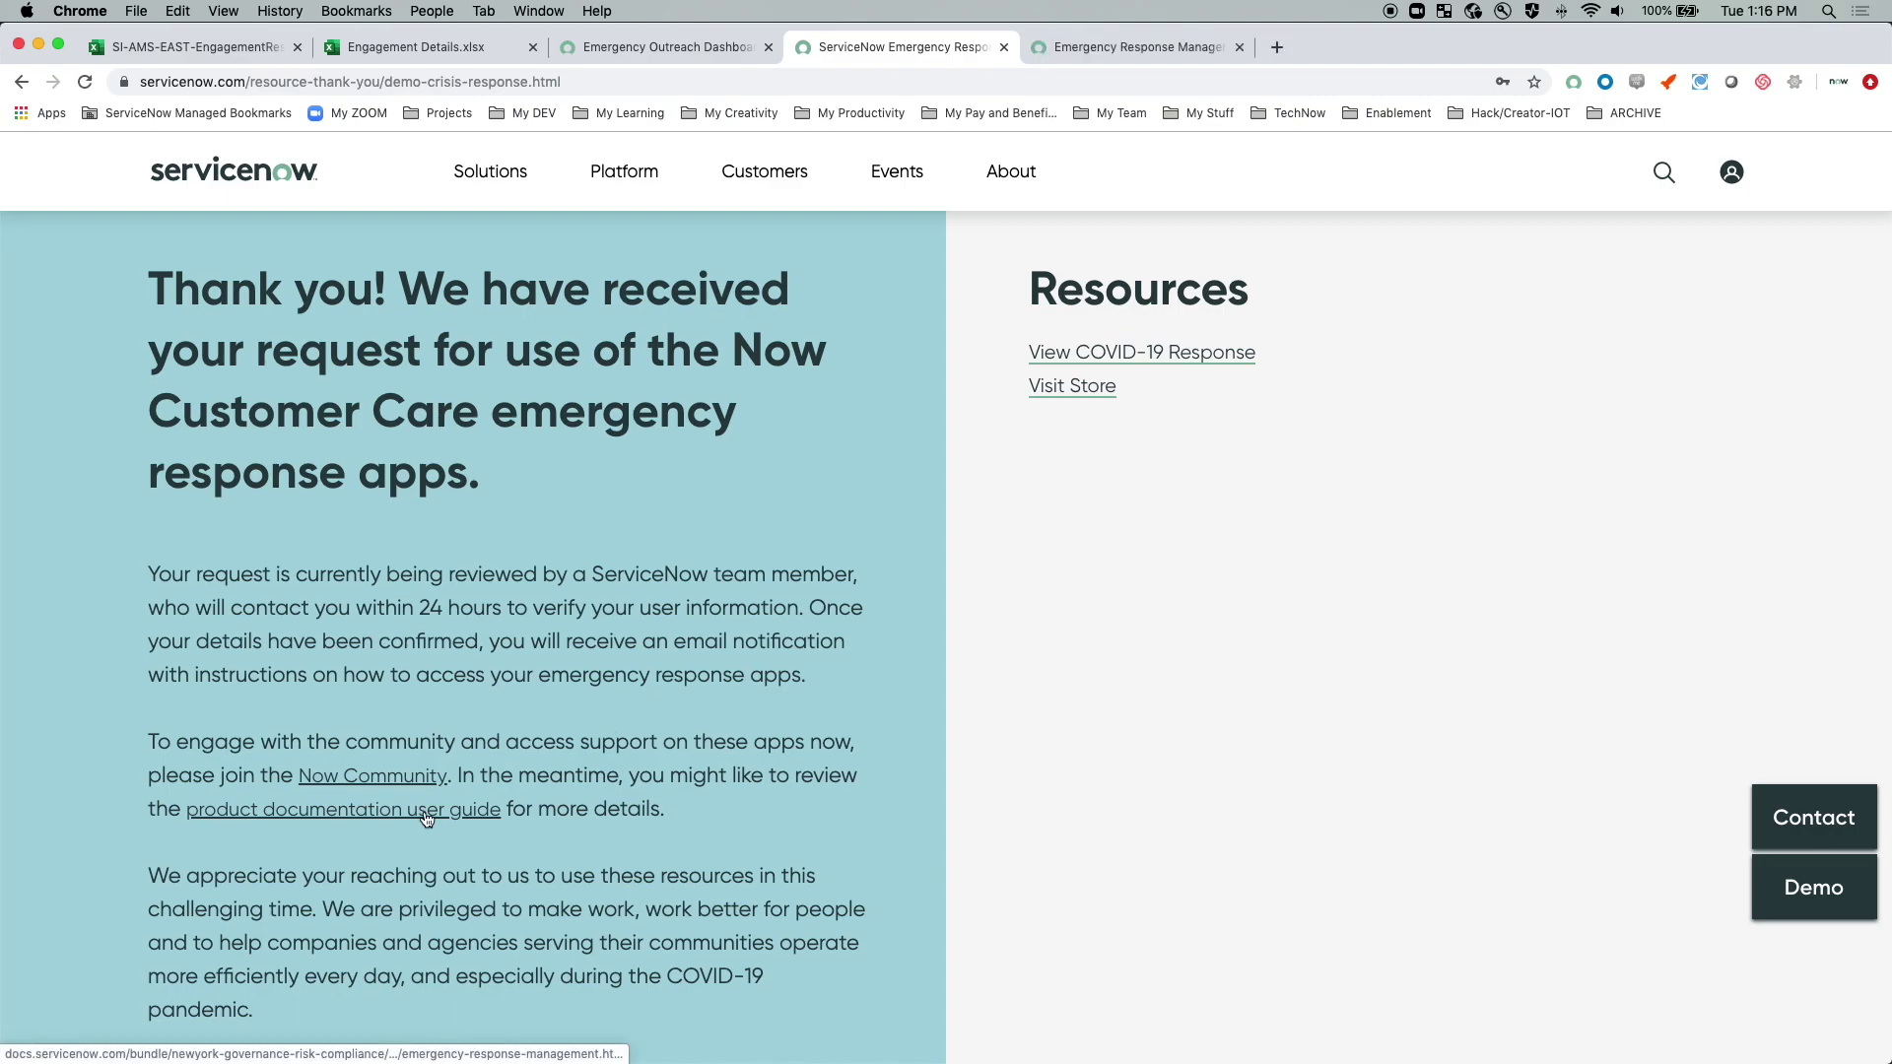
click(1139, 47)
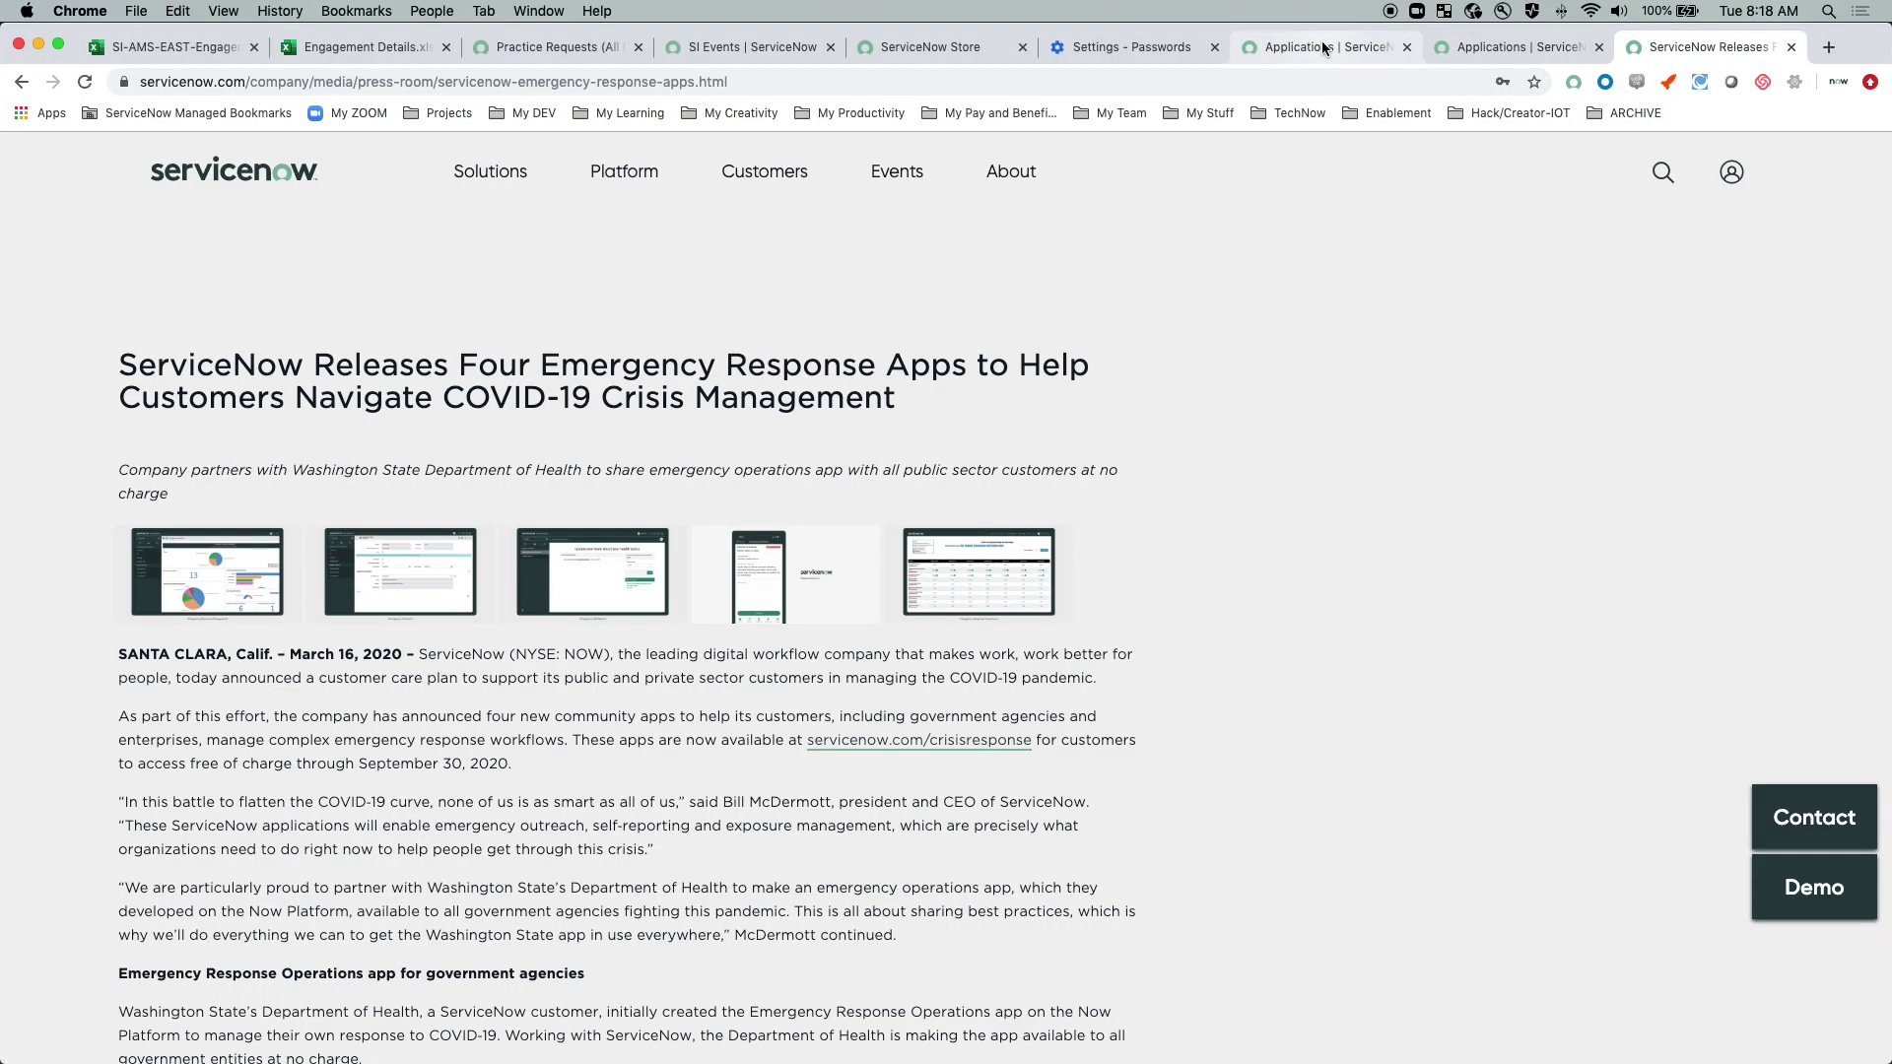
Compare the installation status of the "emergency" applications on the iotfleet and nowgeeks instances.
click(1321, 44)
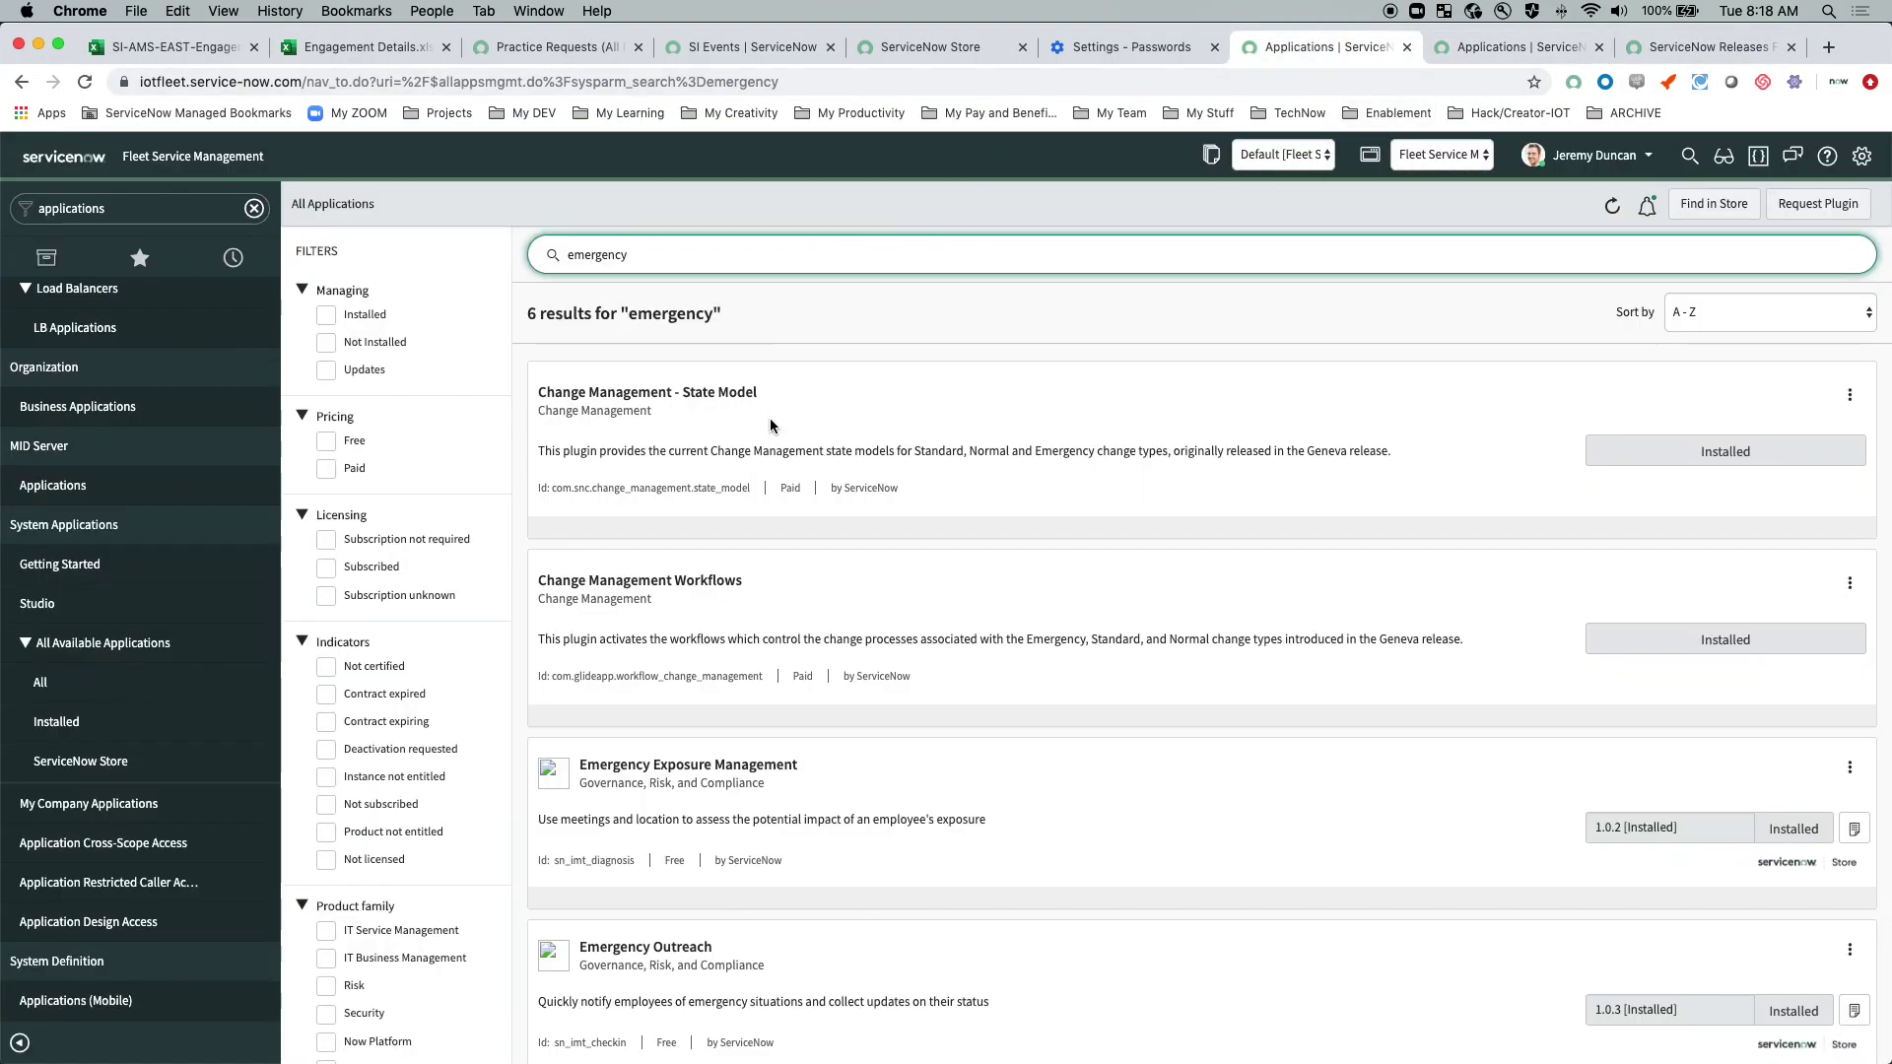
click(1467, 51)
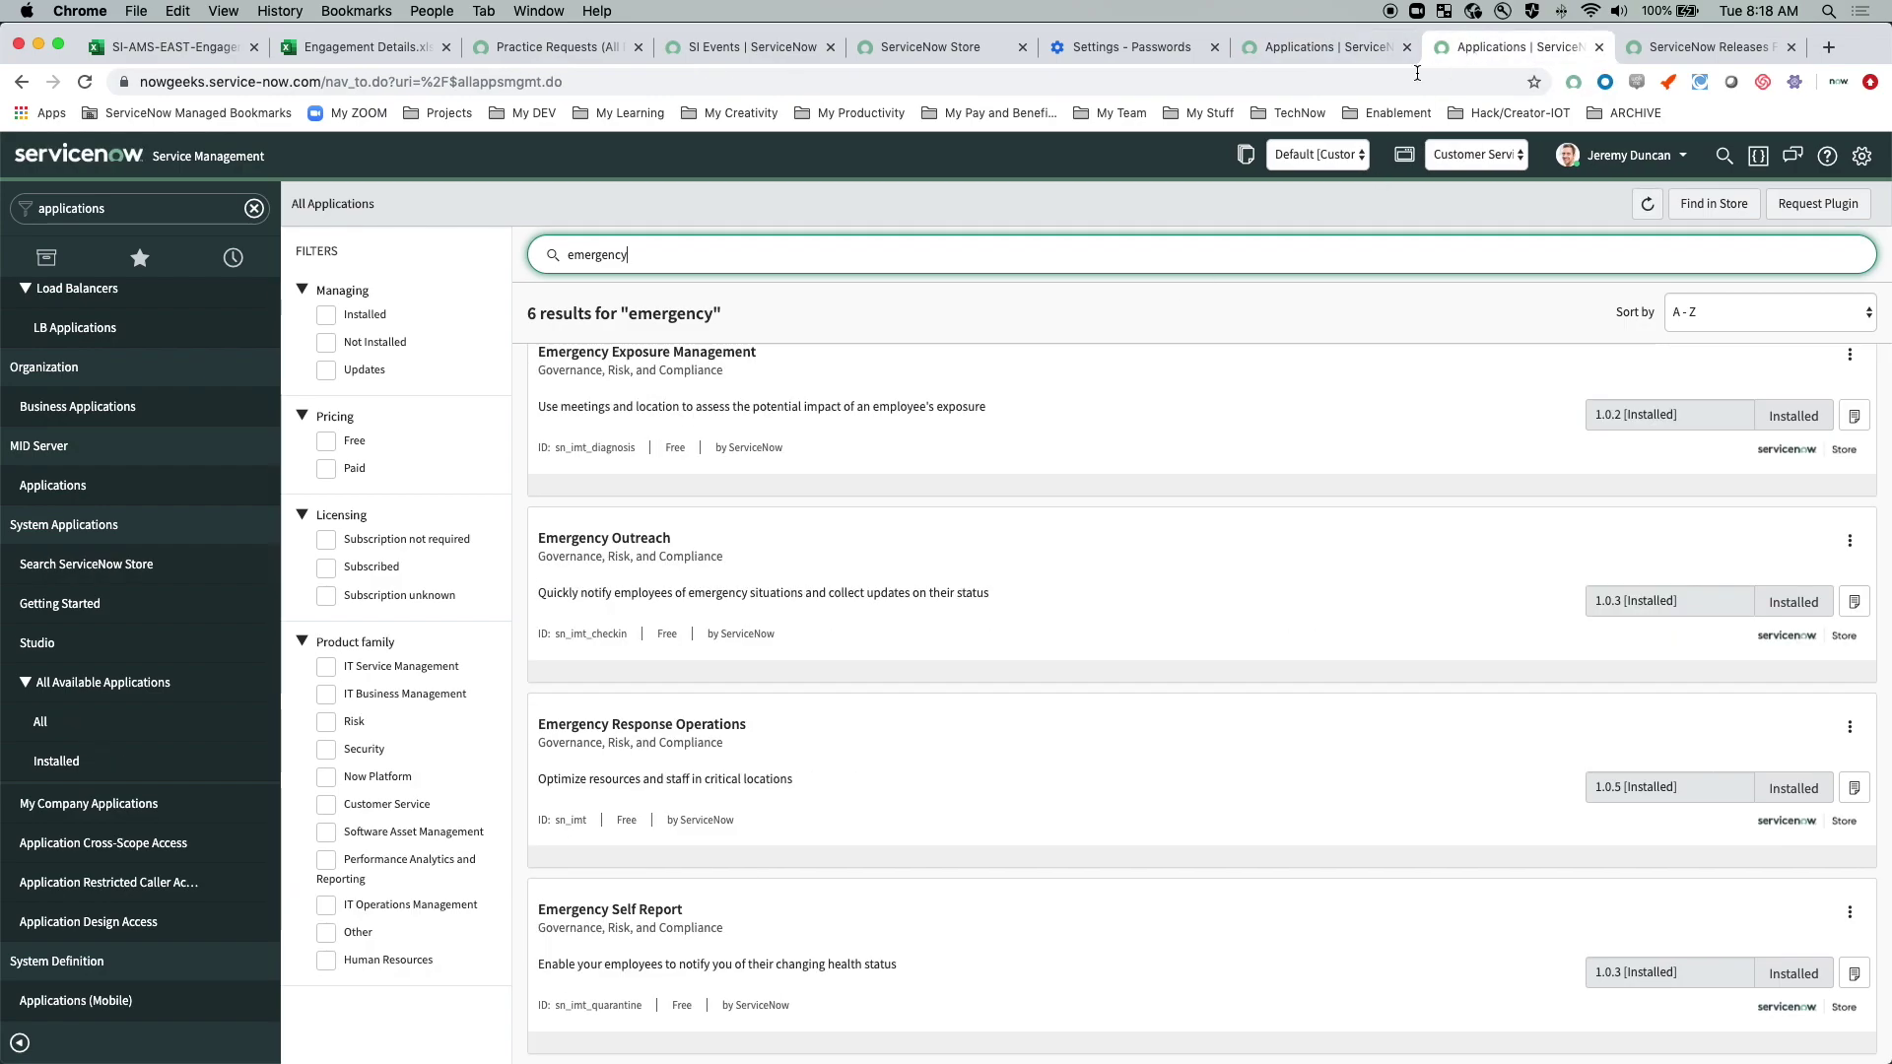
scroll(920, 457, up, 1)
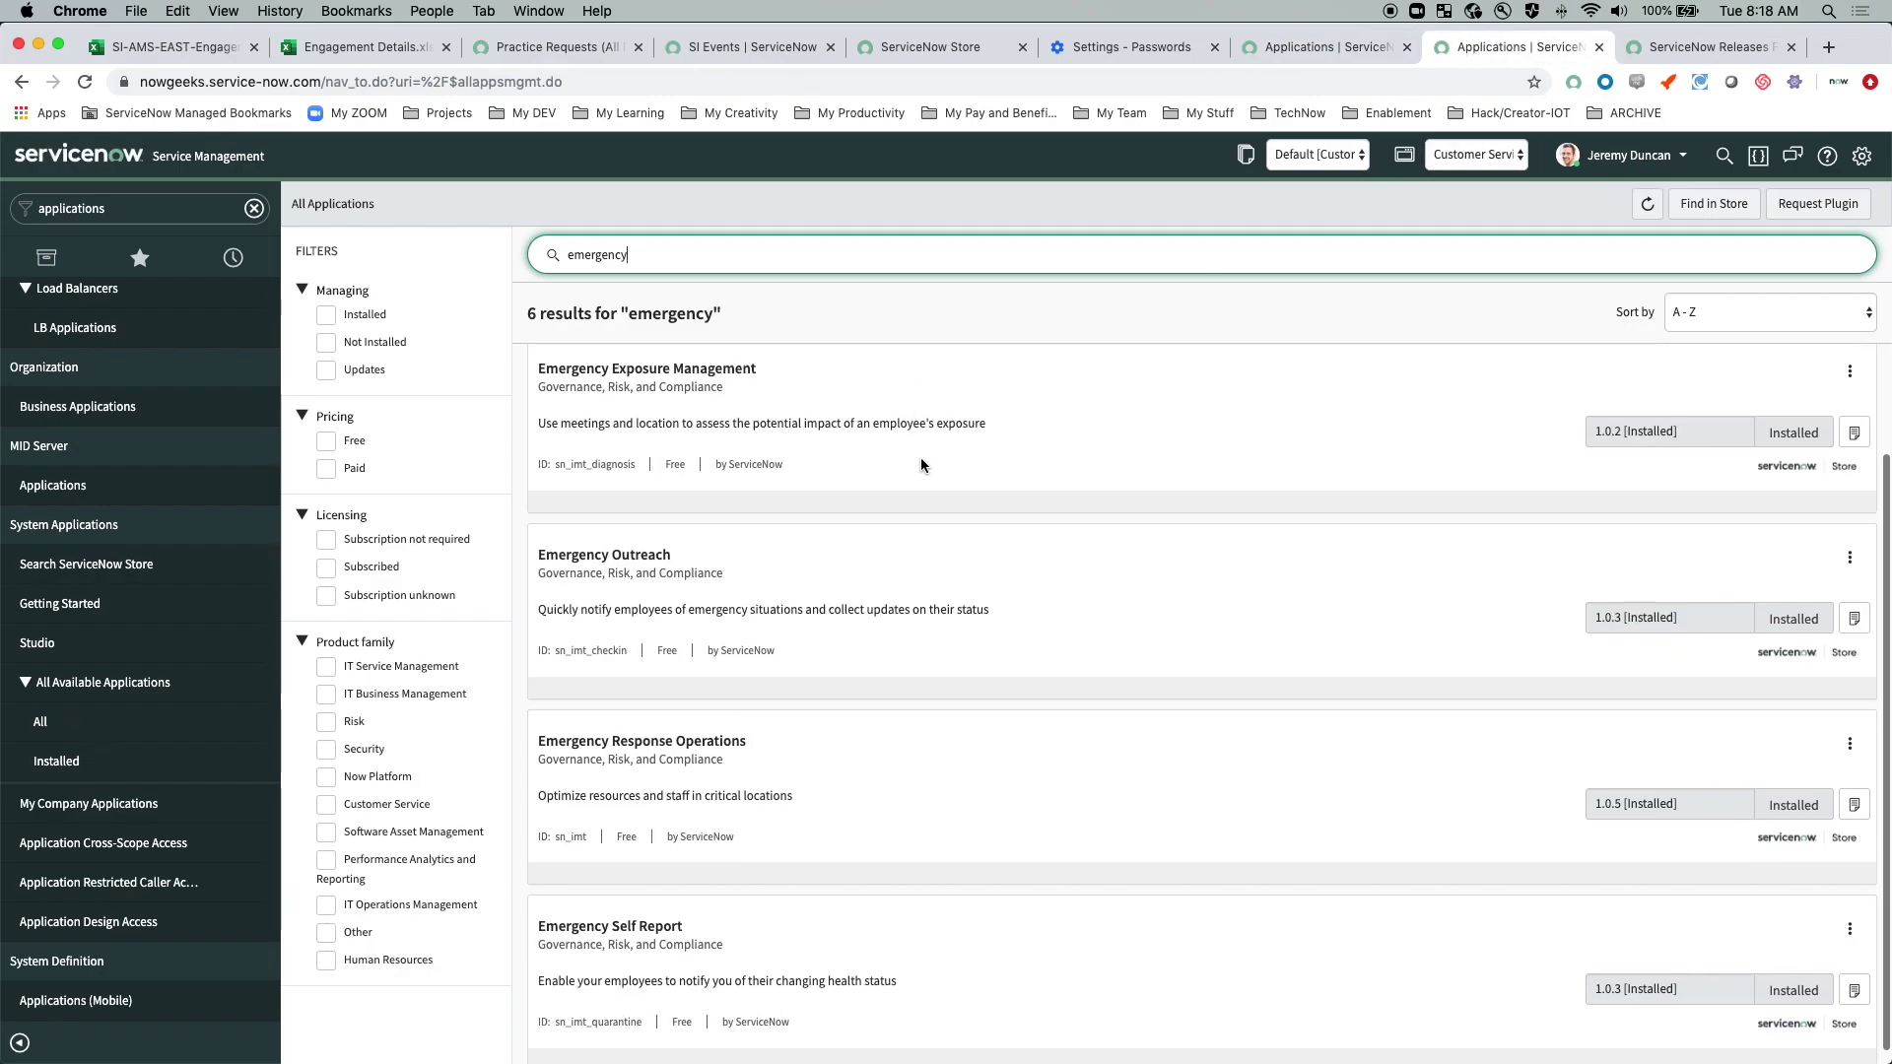
click(1338, 51)
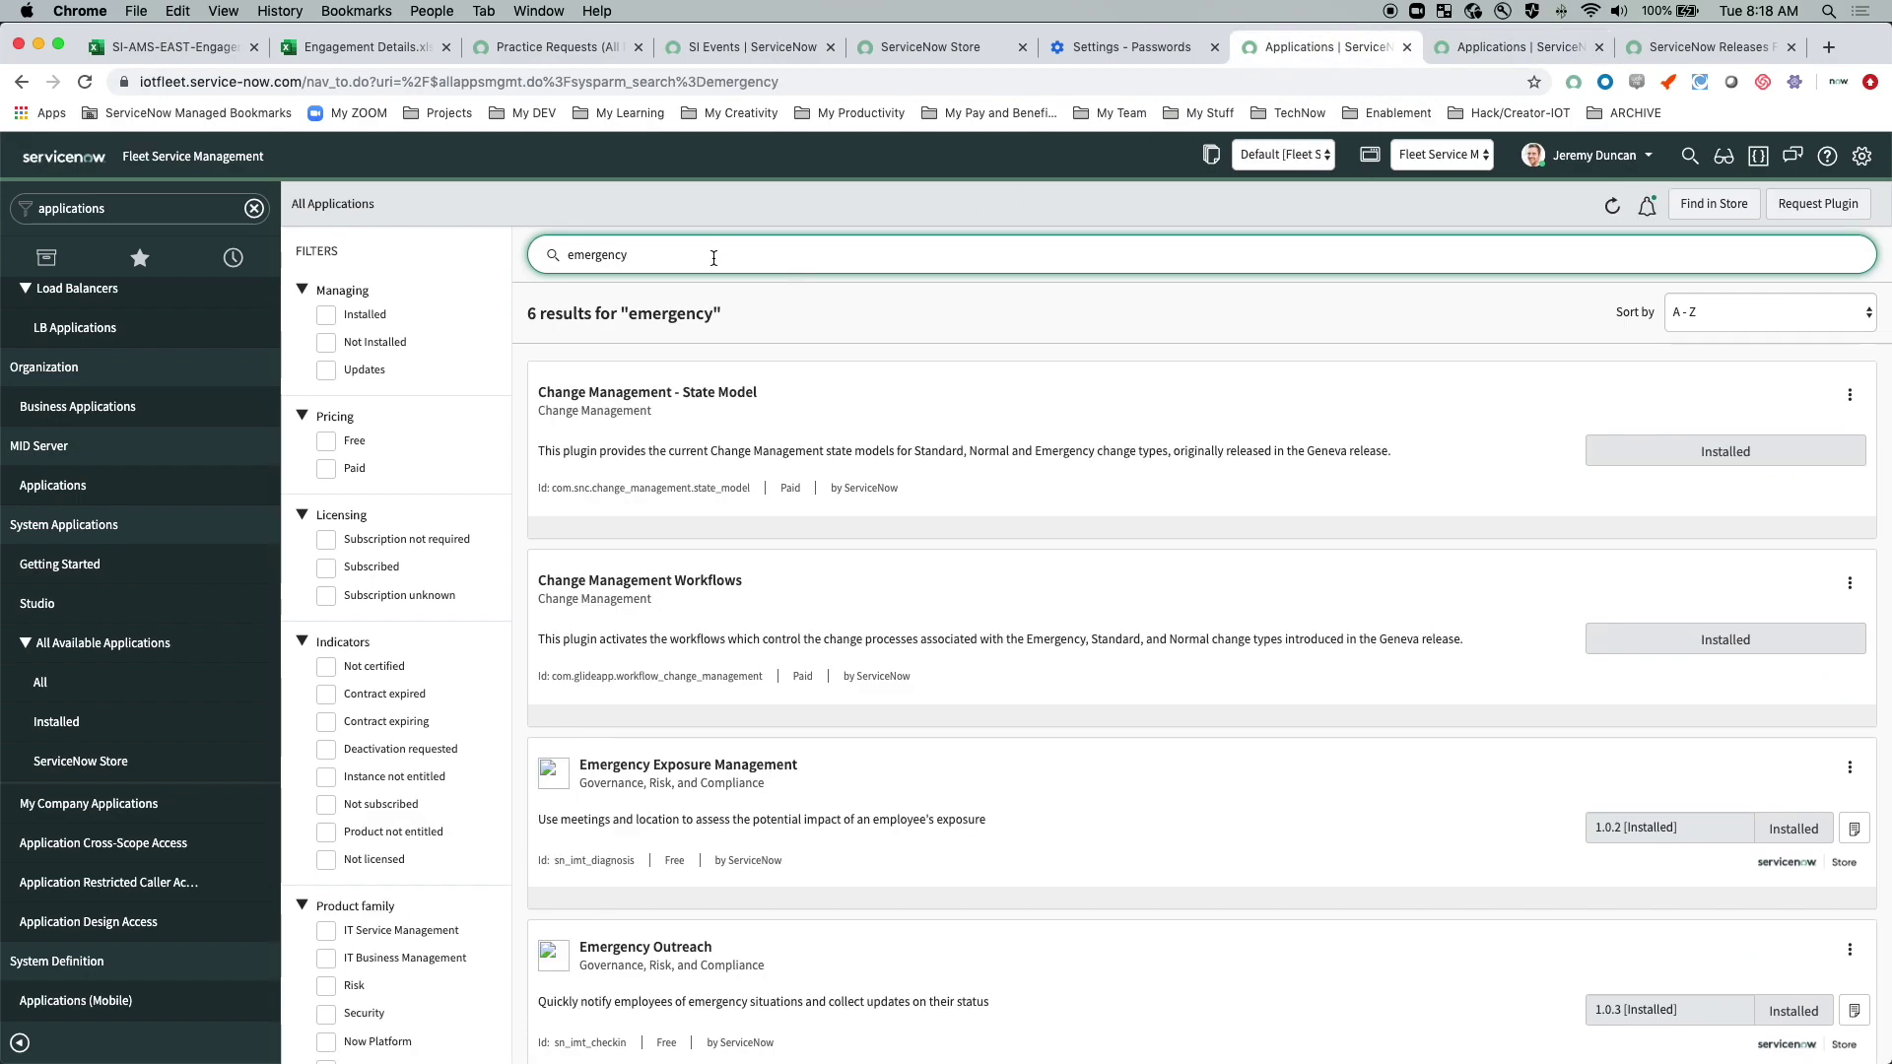
drag(690, 257, 463, 258)
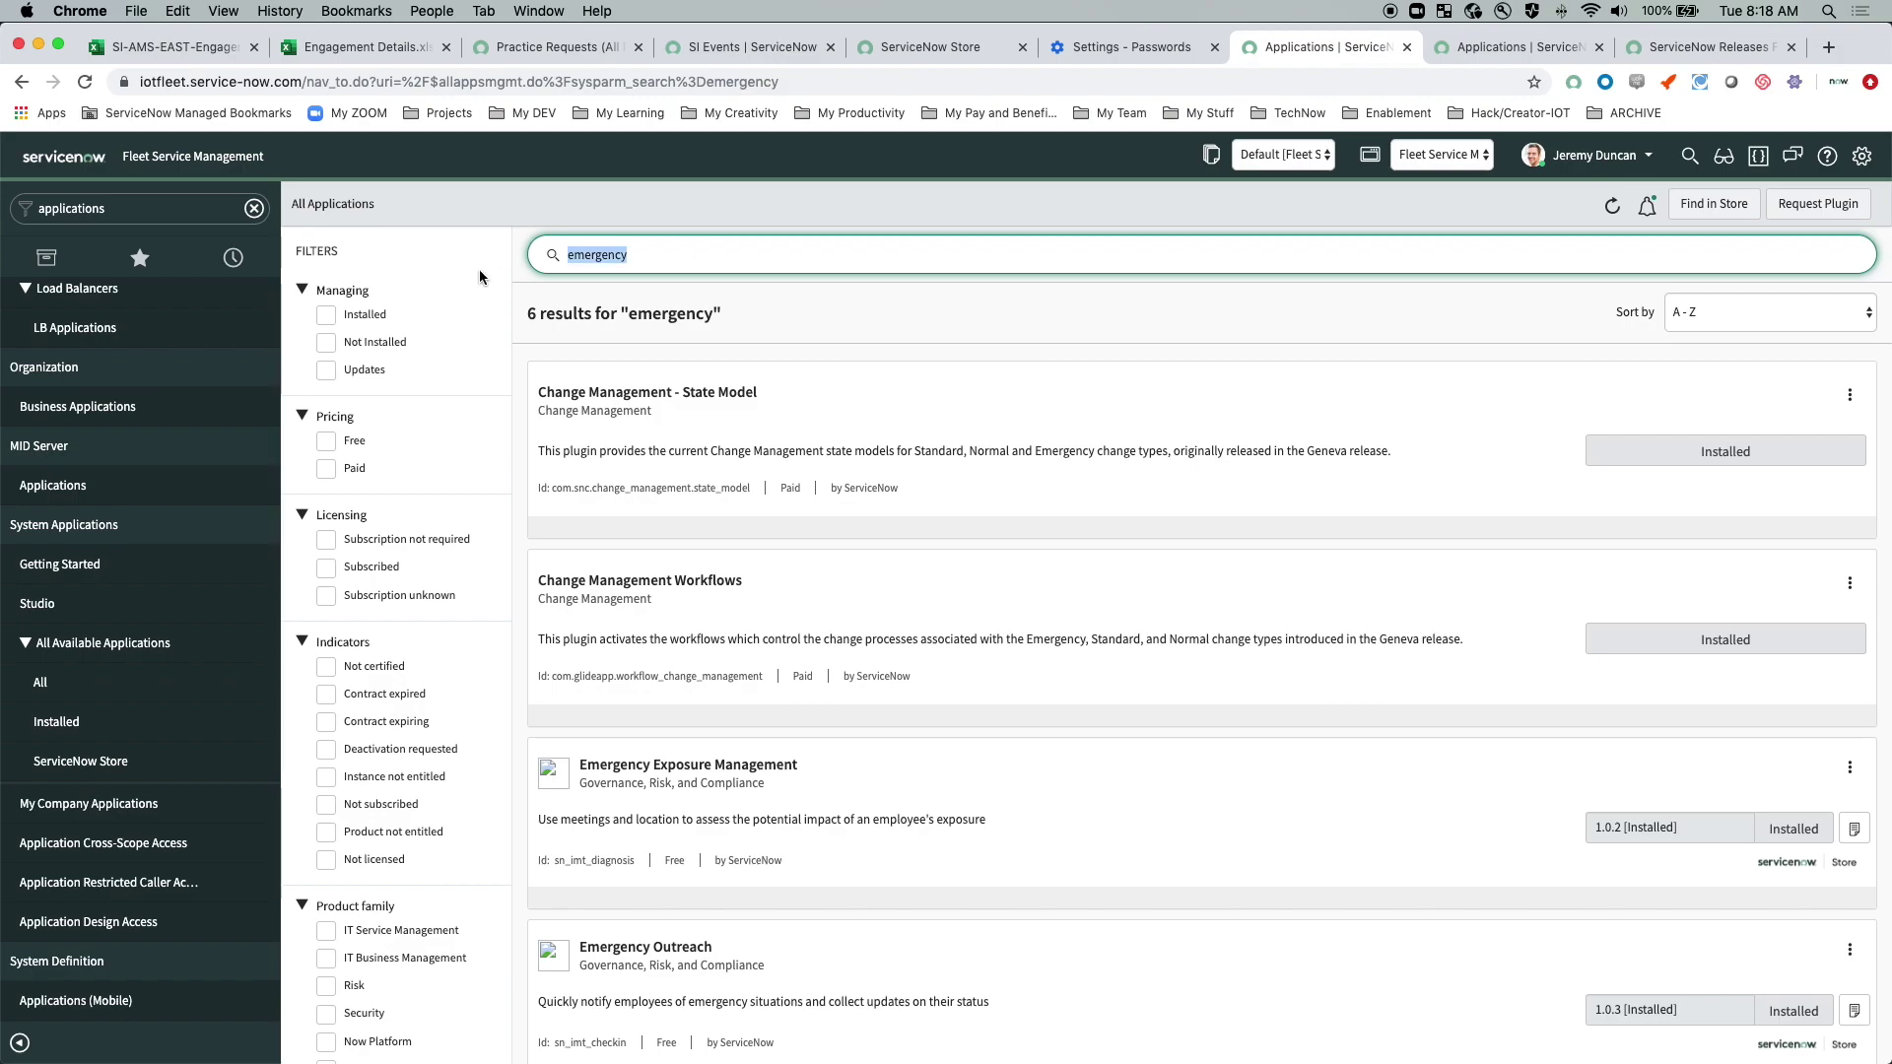
scroll(892, 563, down, 2)
scroll(893, 566, down, 5)
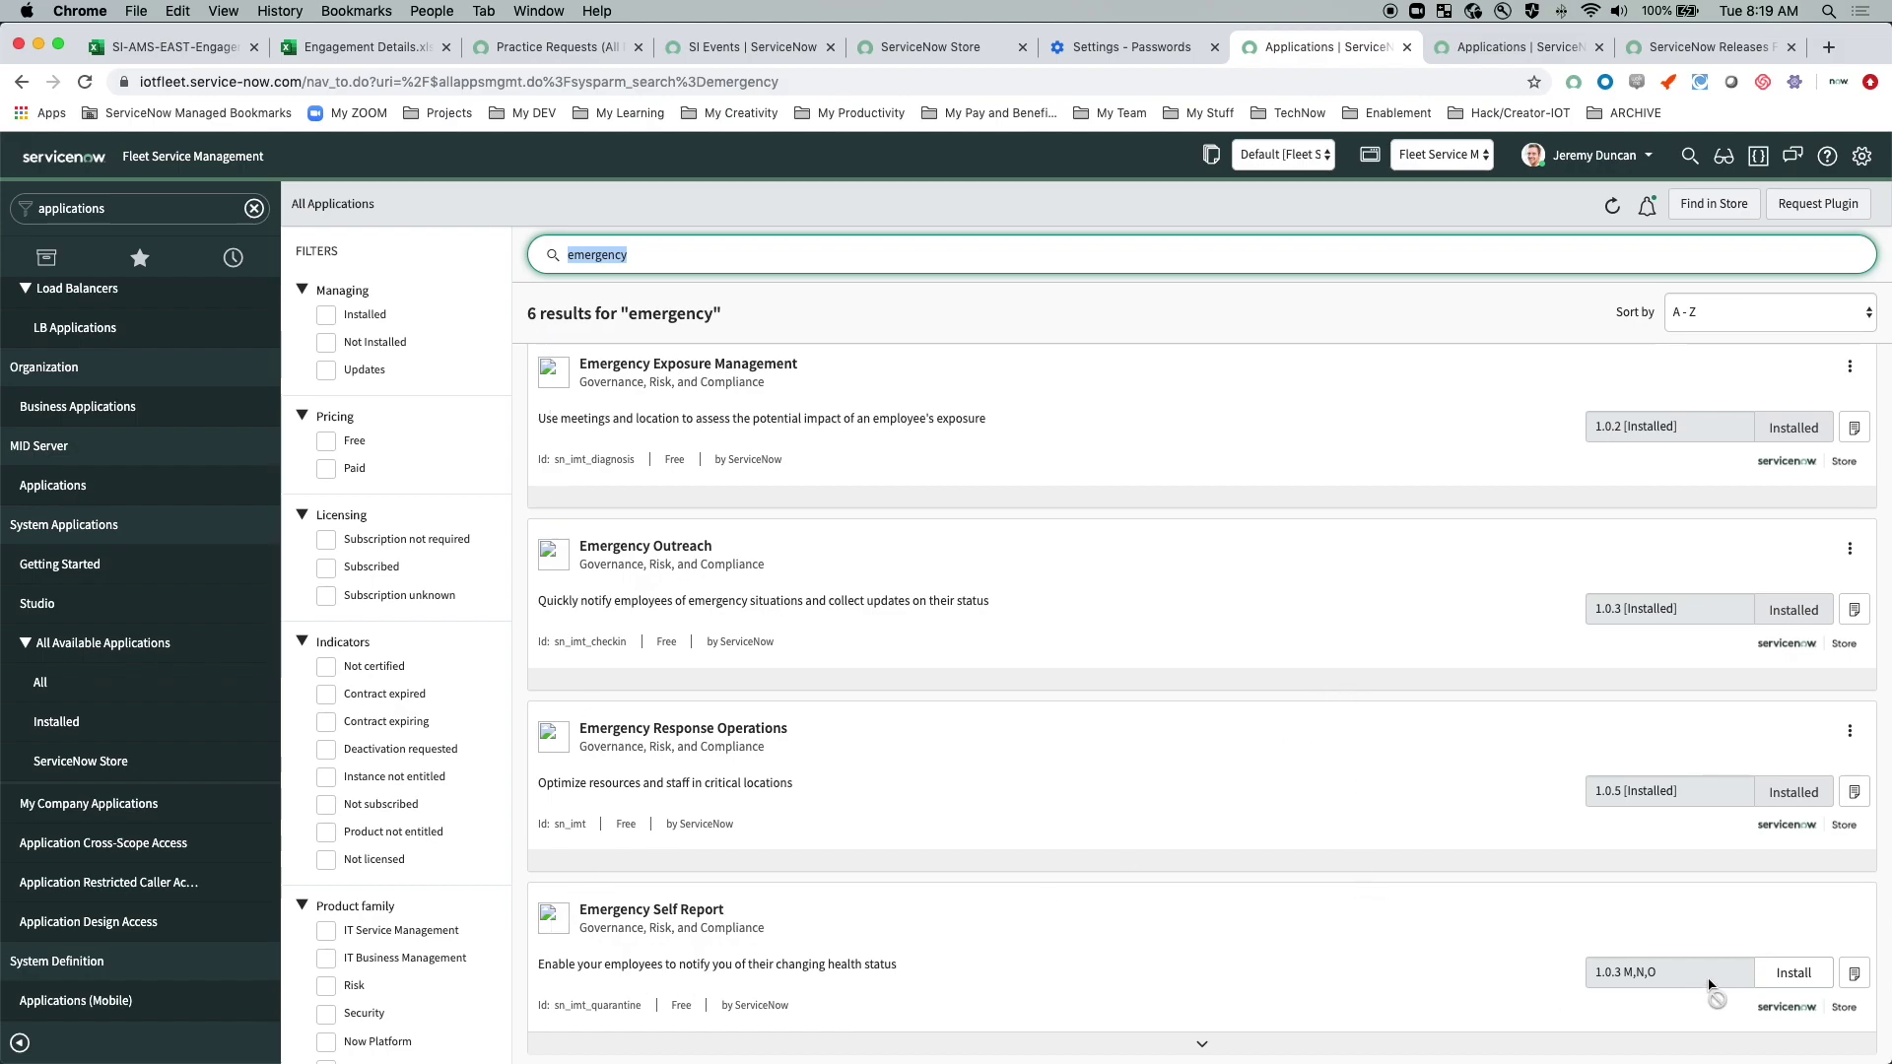
Filter the iotfleet navigator by "applications" and open the list of all available system applications.
click(81, 212)
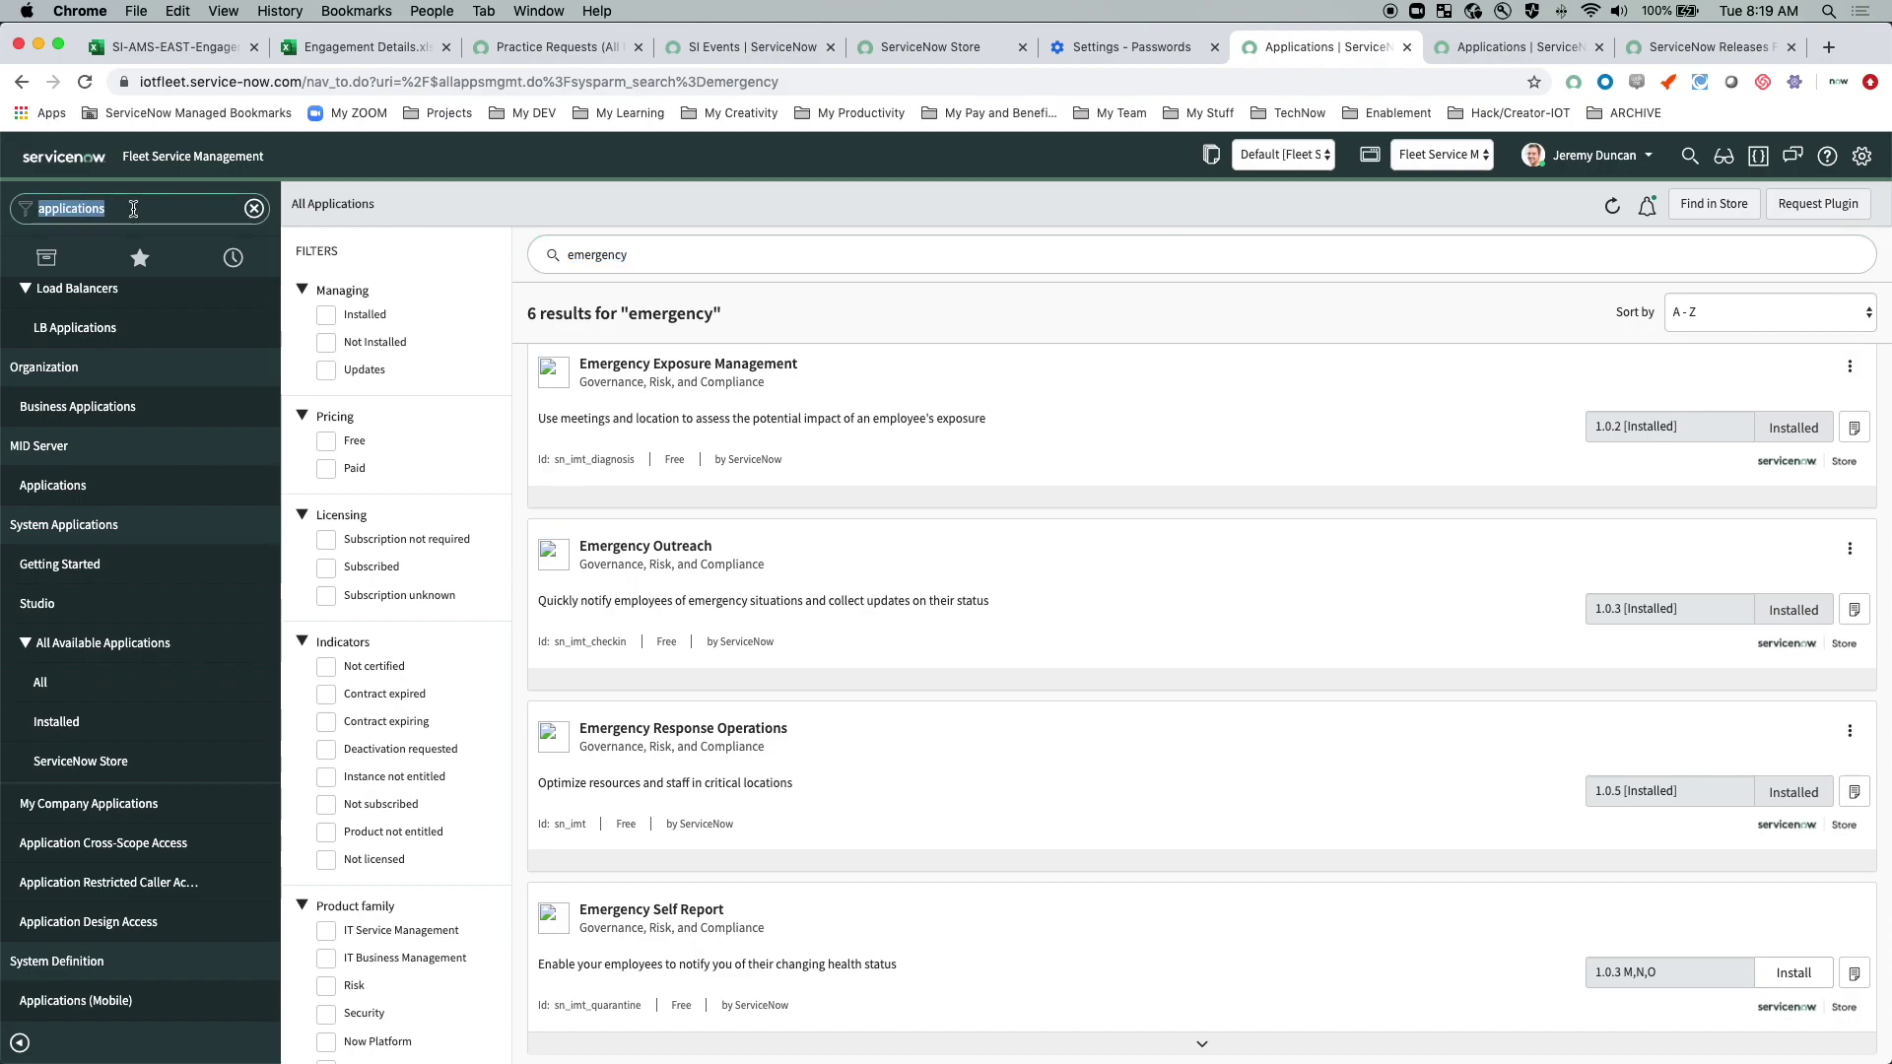
key(super+a)
key(BackSpace)
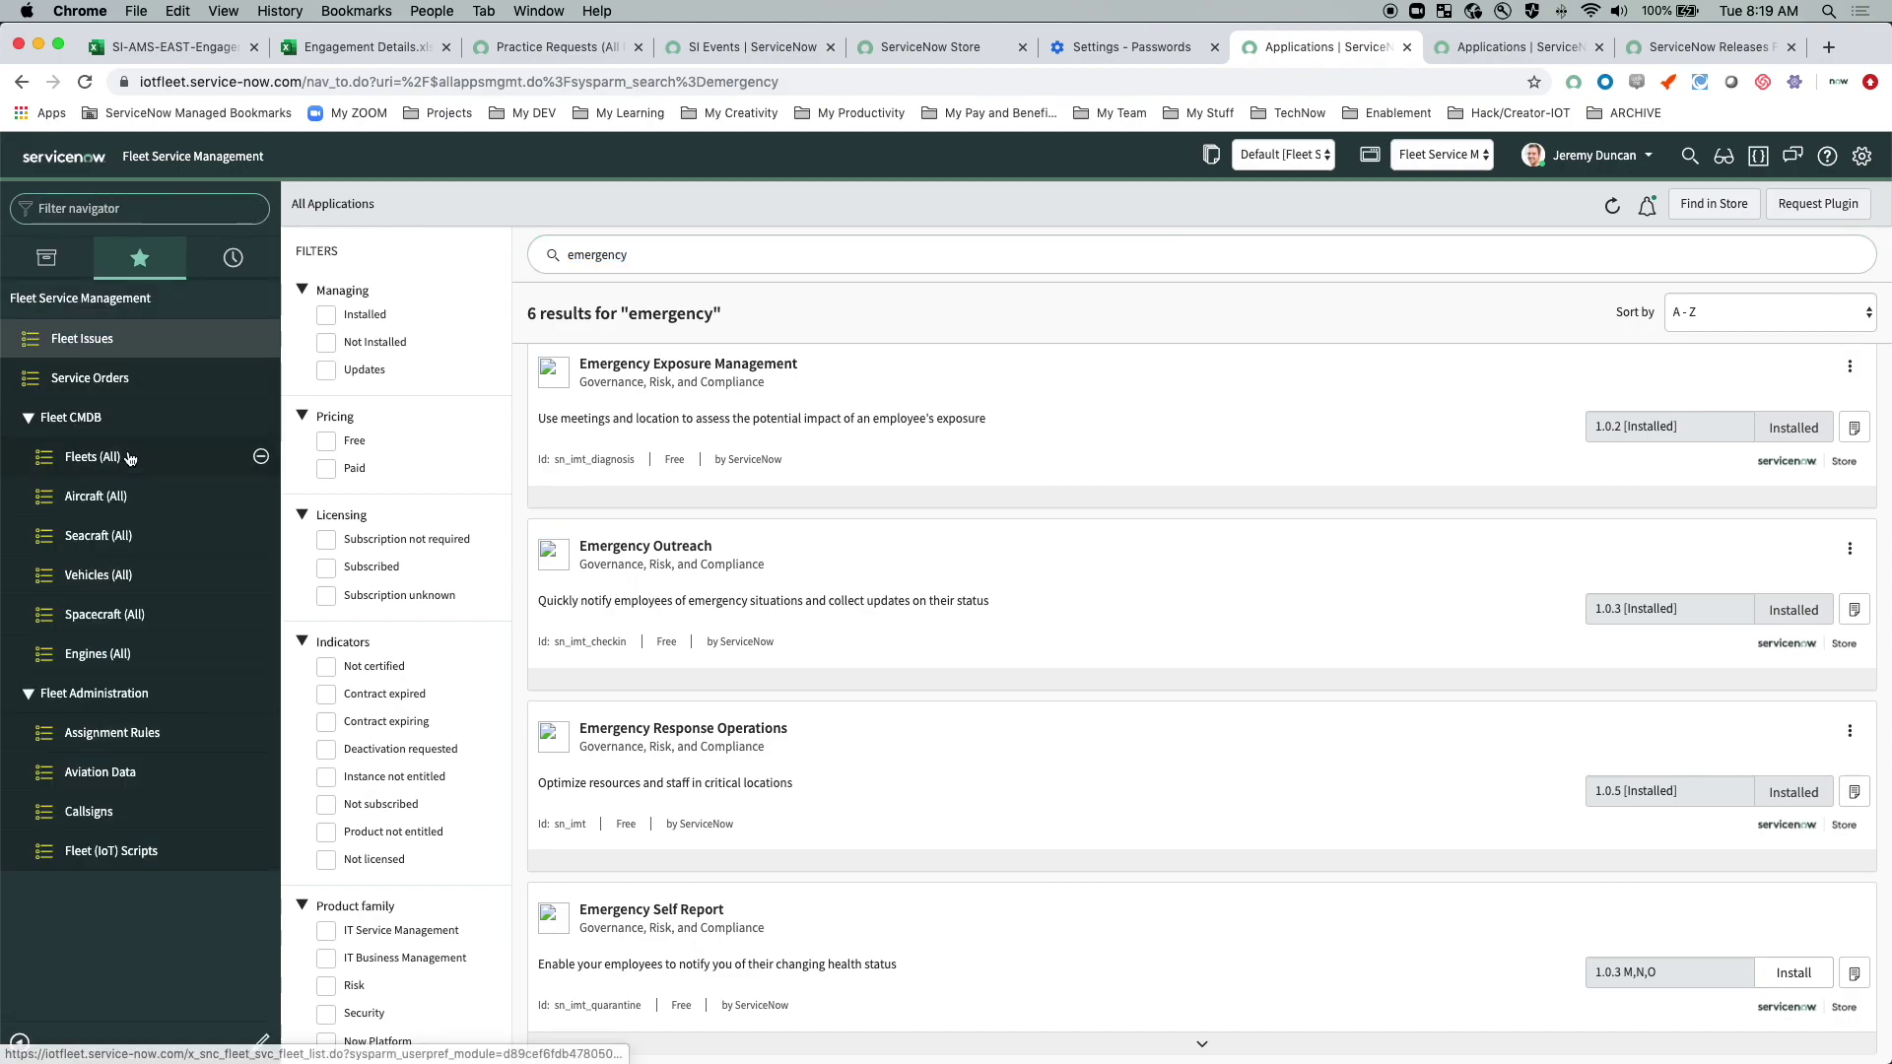
click(47, 257)
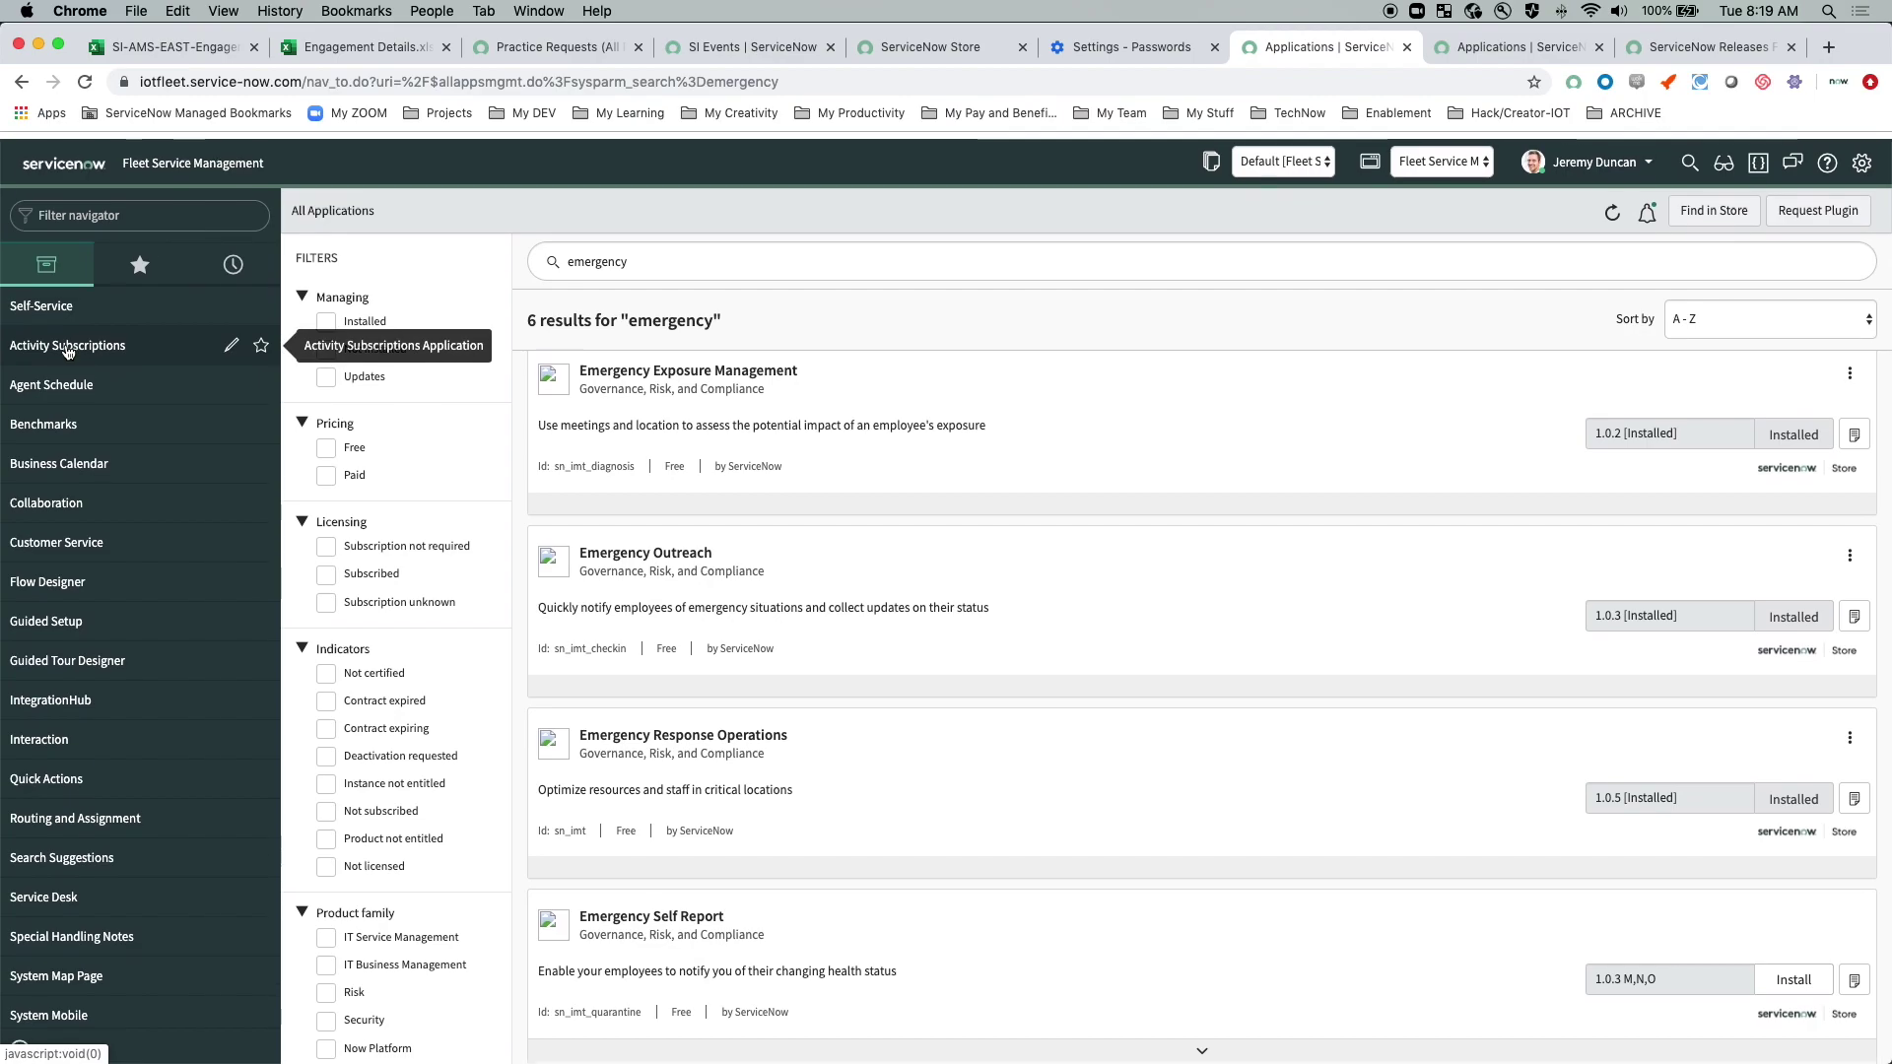
click(102, 213)
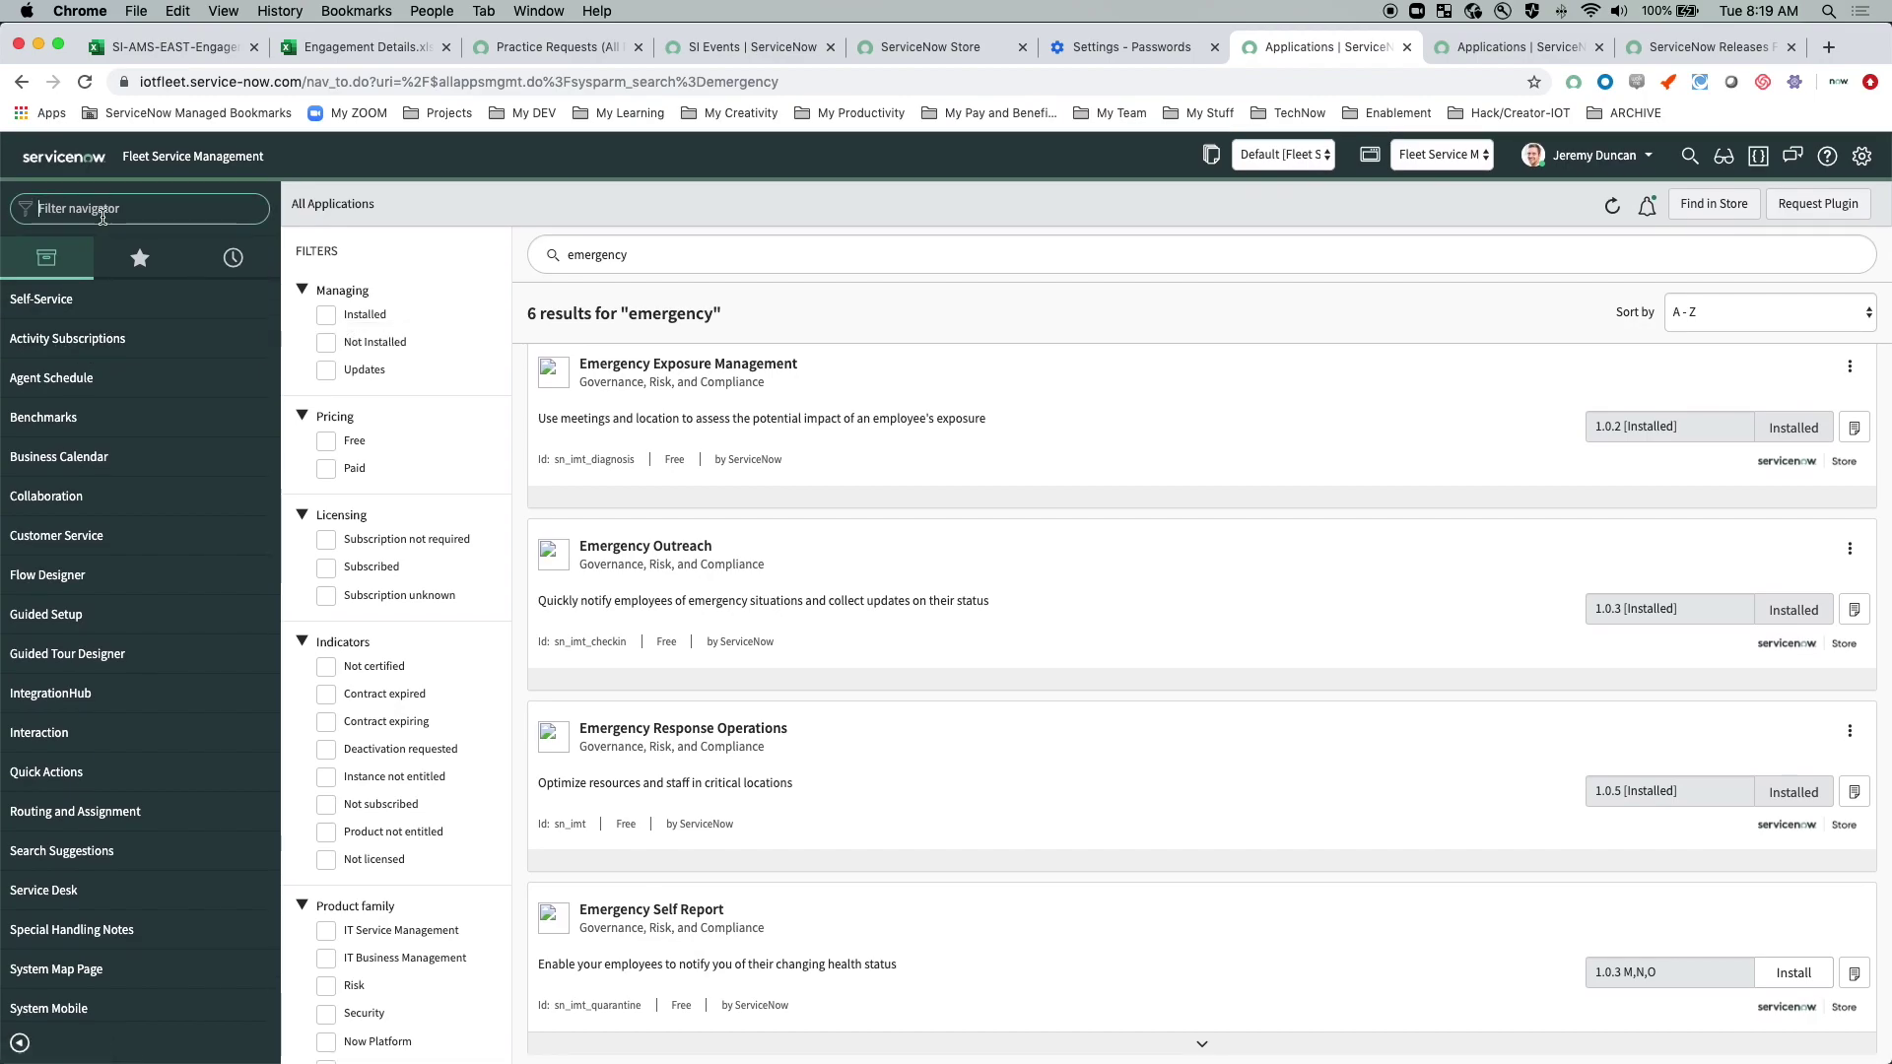
text(applications)
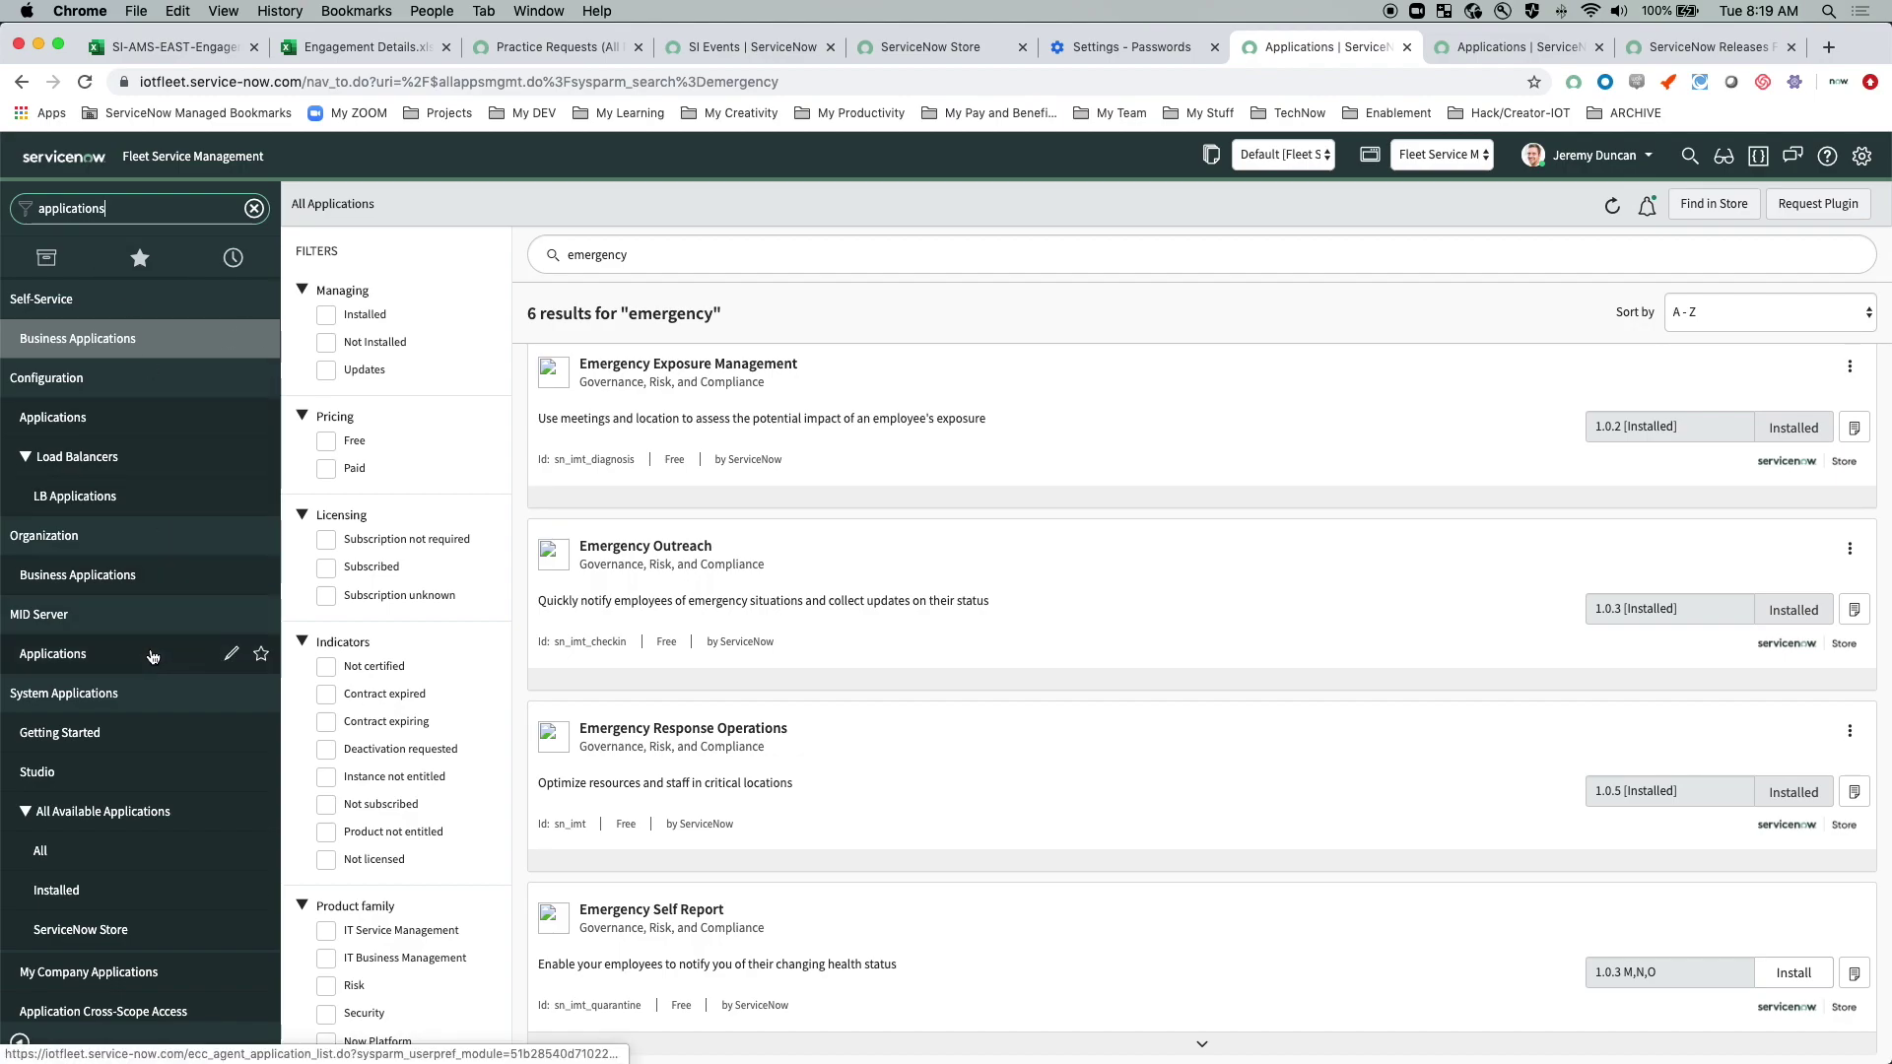
scroll(153, 656, down, 3)
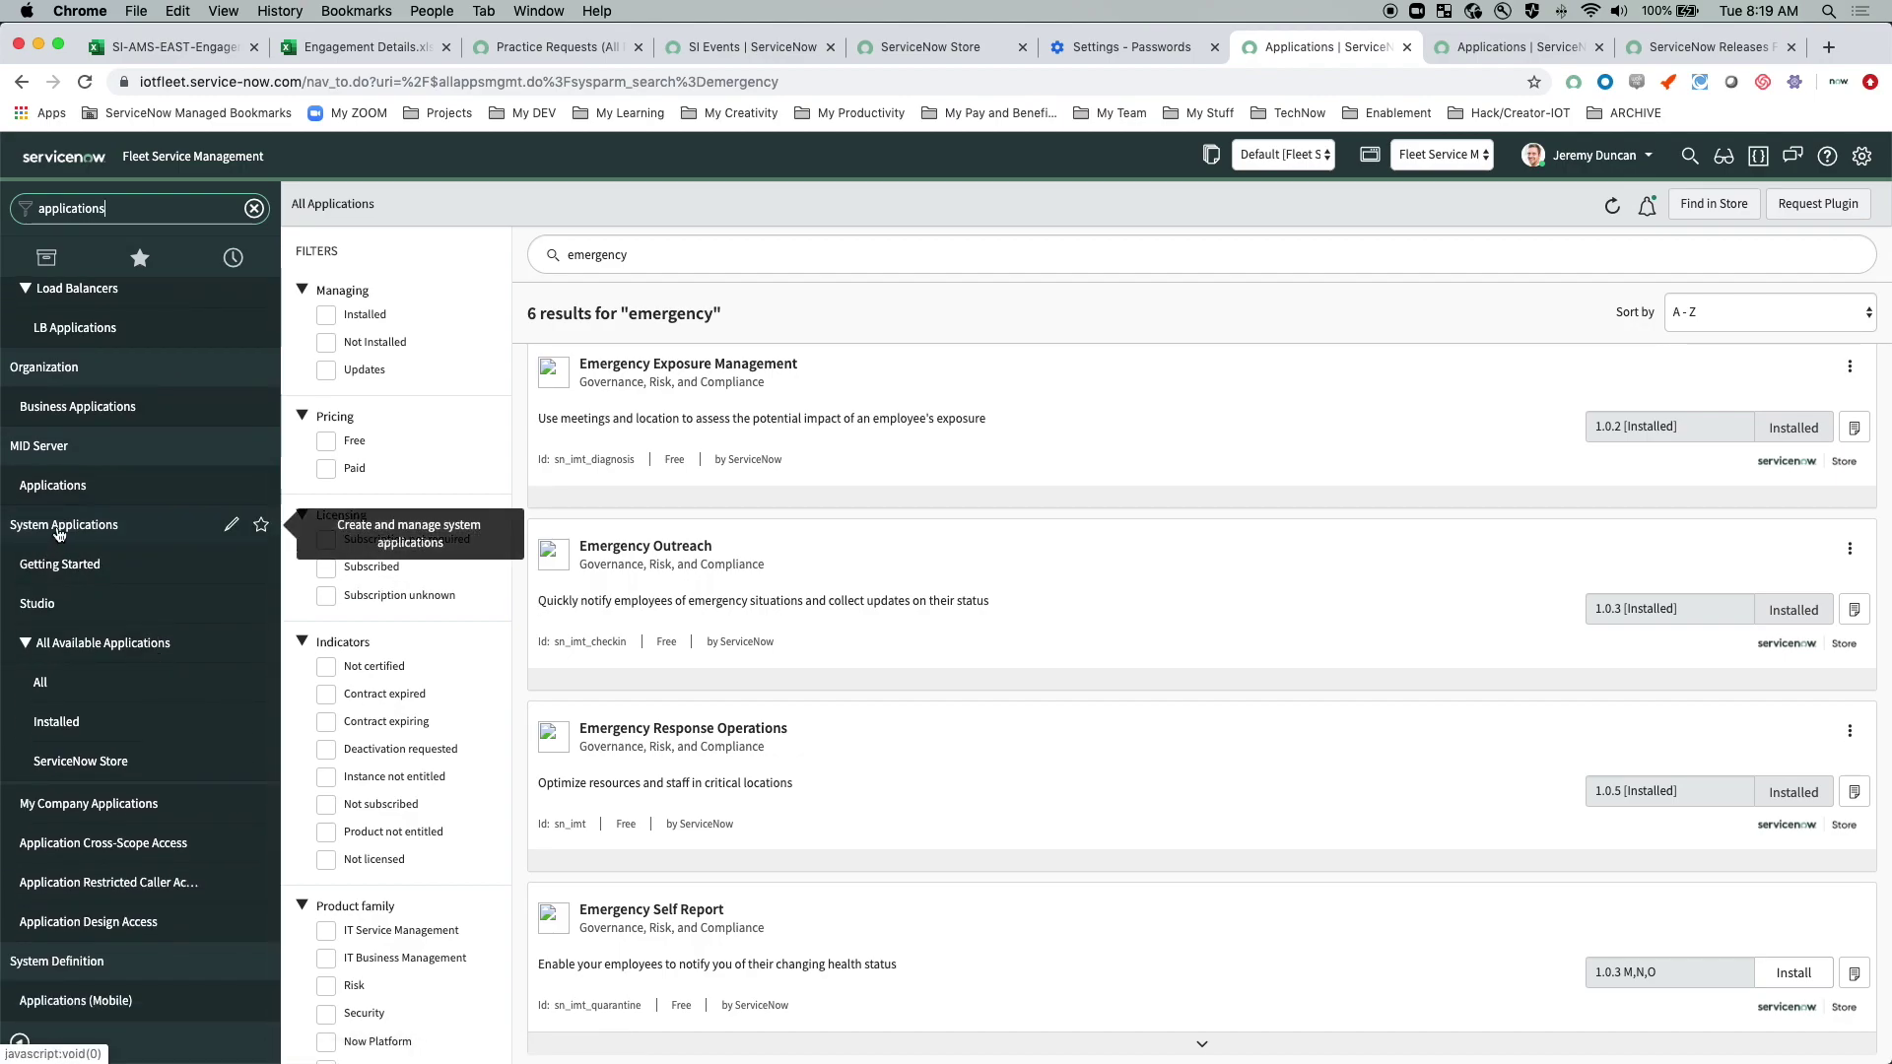
click(41, 682)
Search all applications for "emergency" and locate the Emergency Self Report entry.
text(emergency)
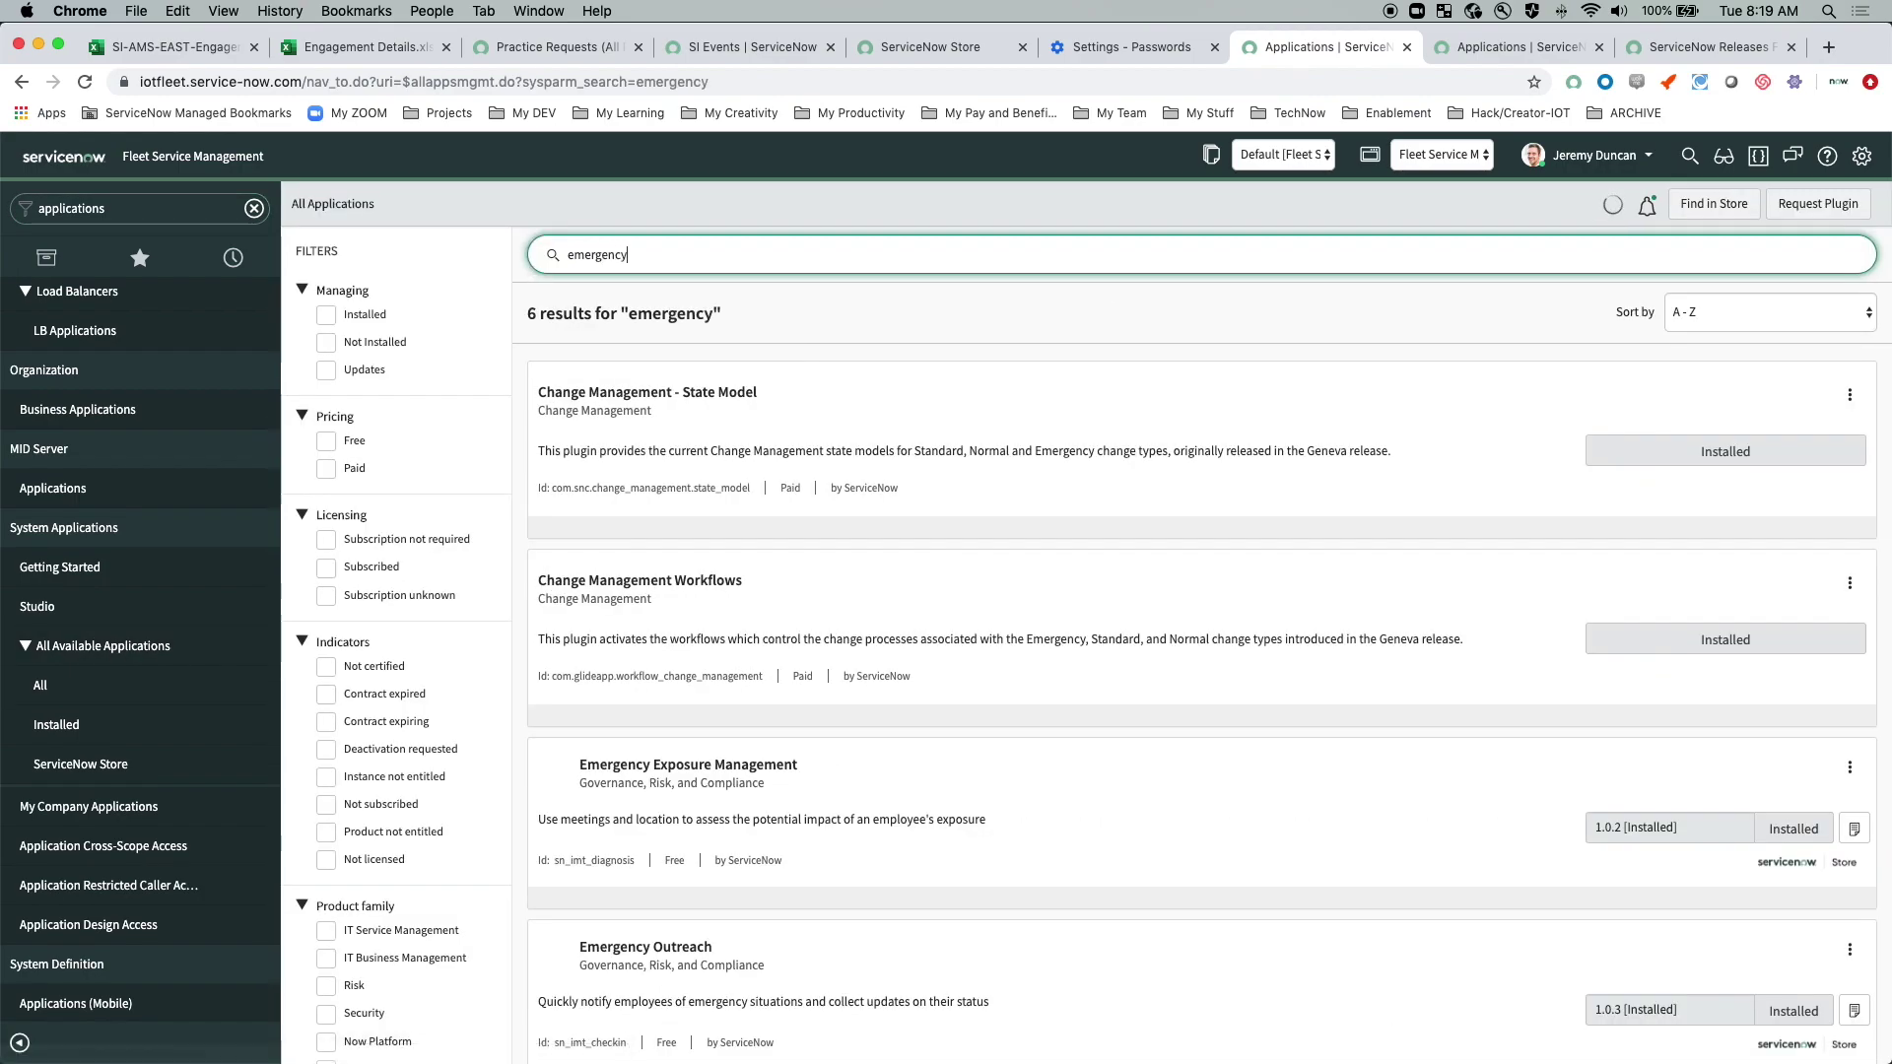
scroll(731, 525, down, 5)
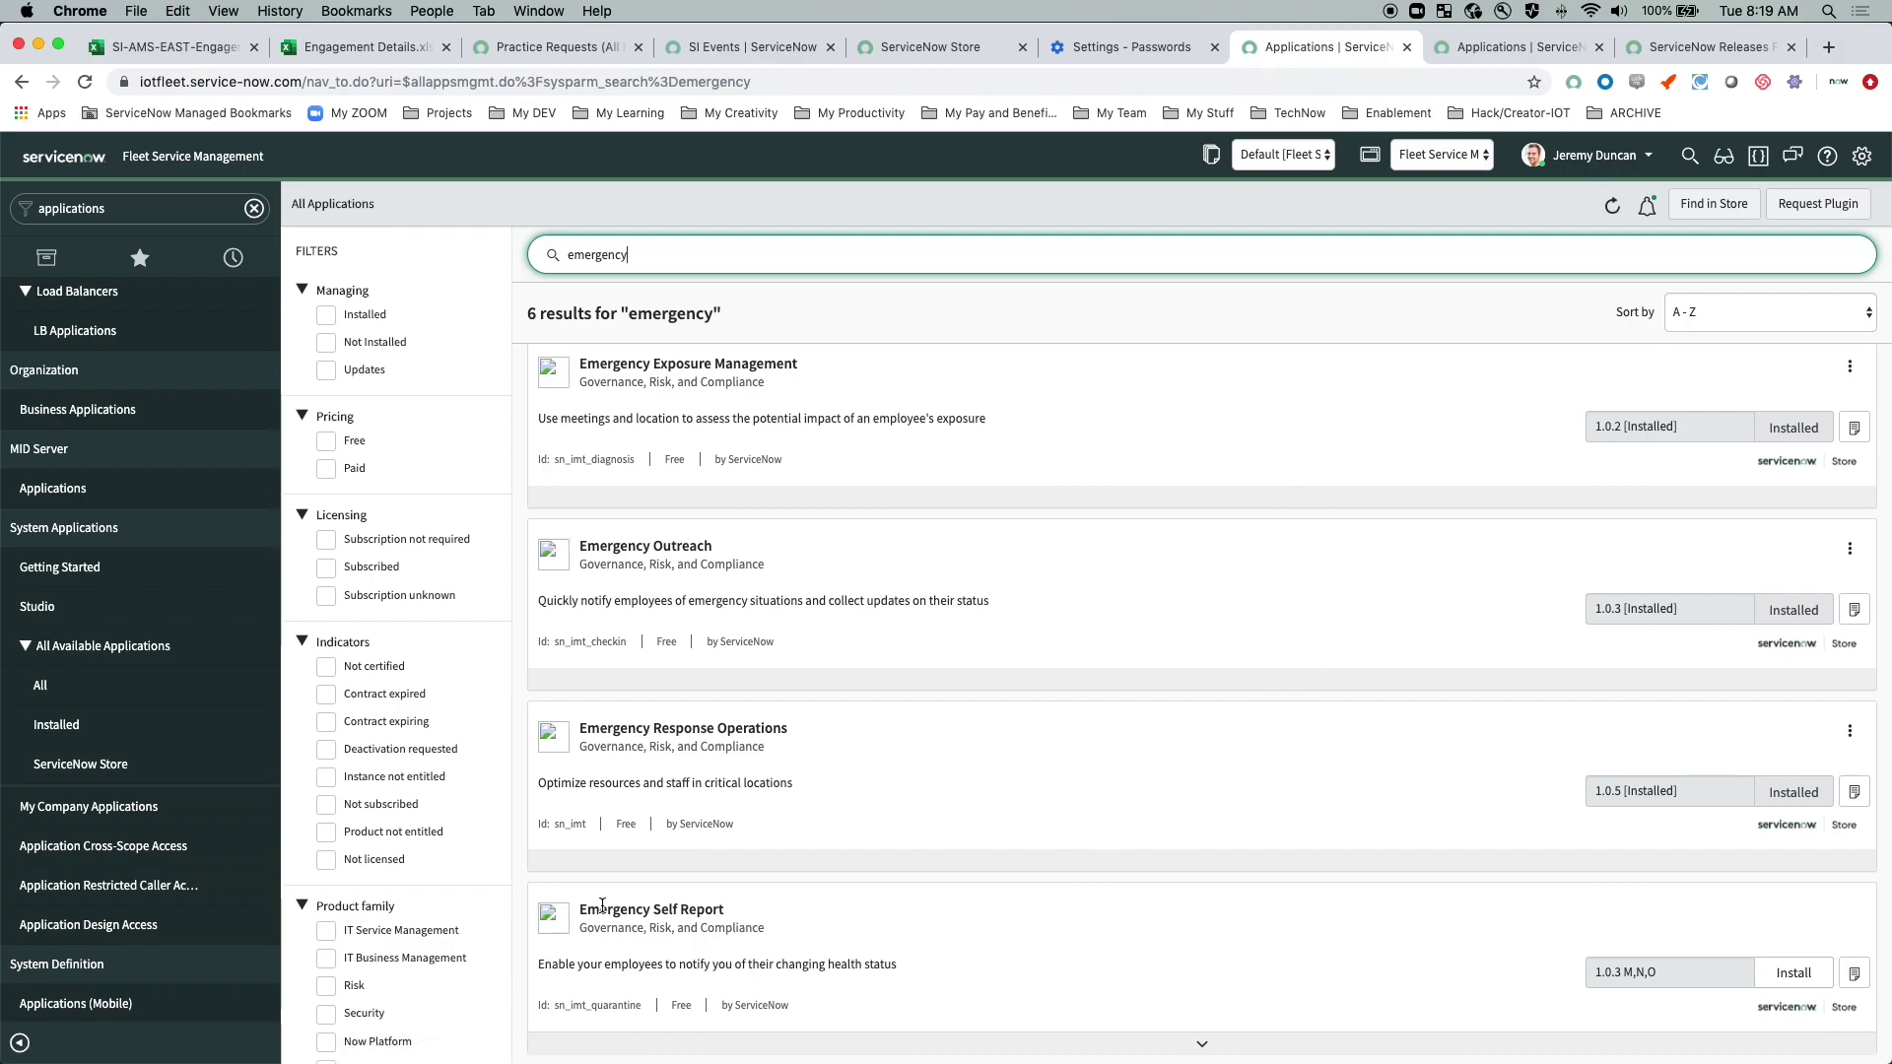
drag(582, 908, 751, 931)
click(729, 926)
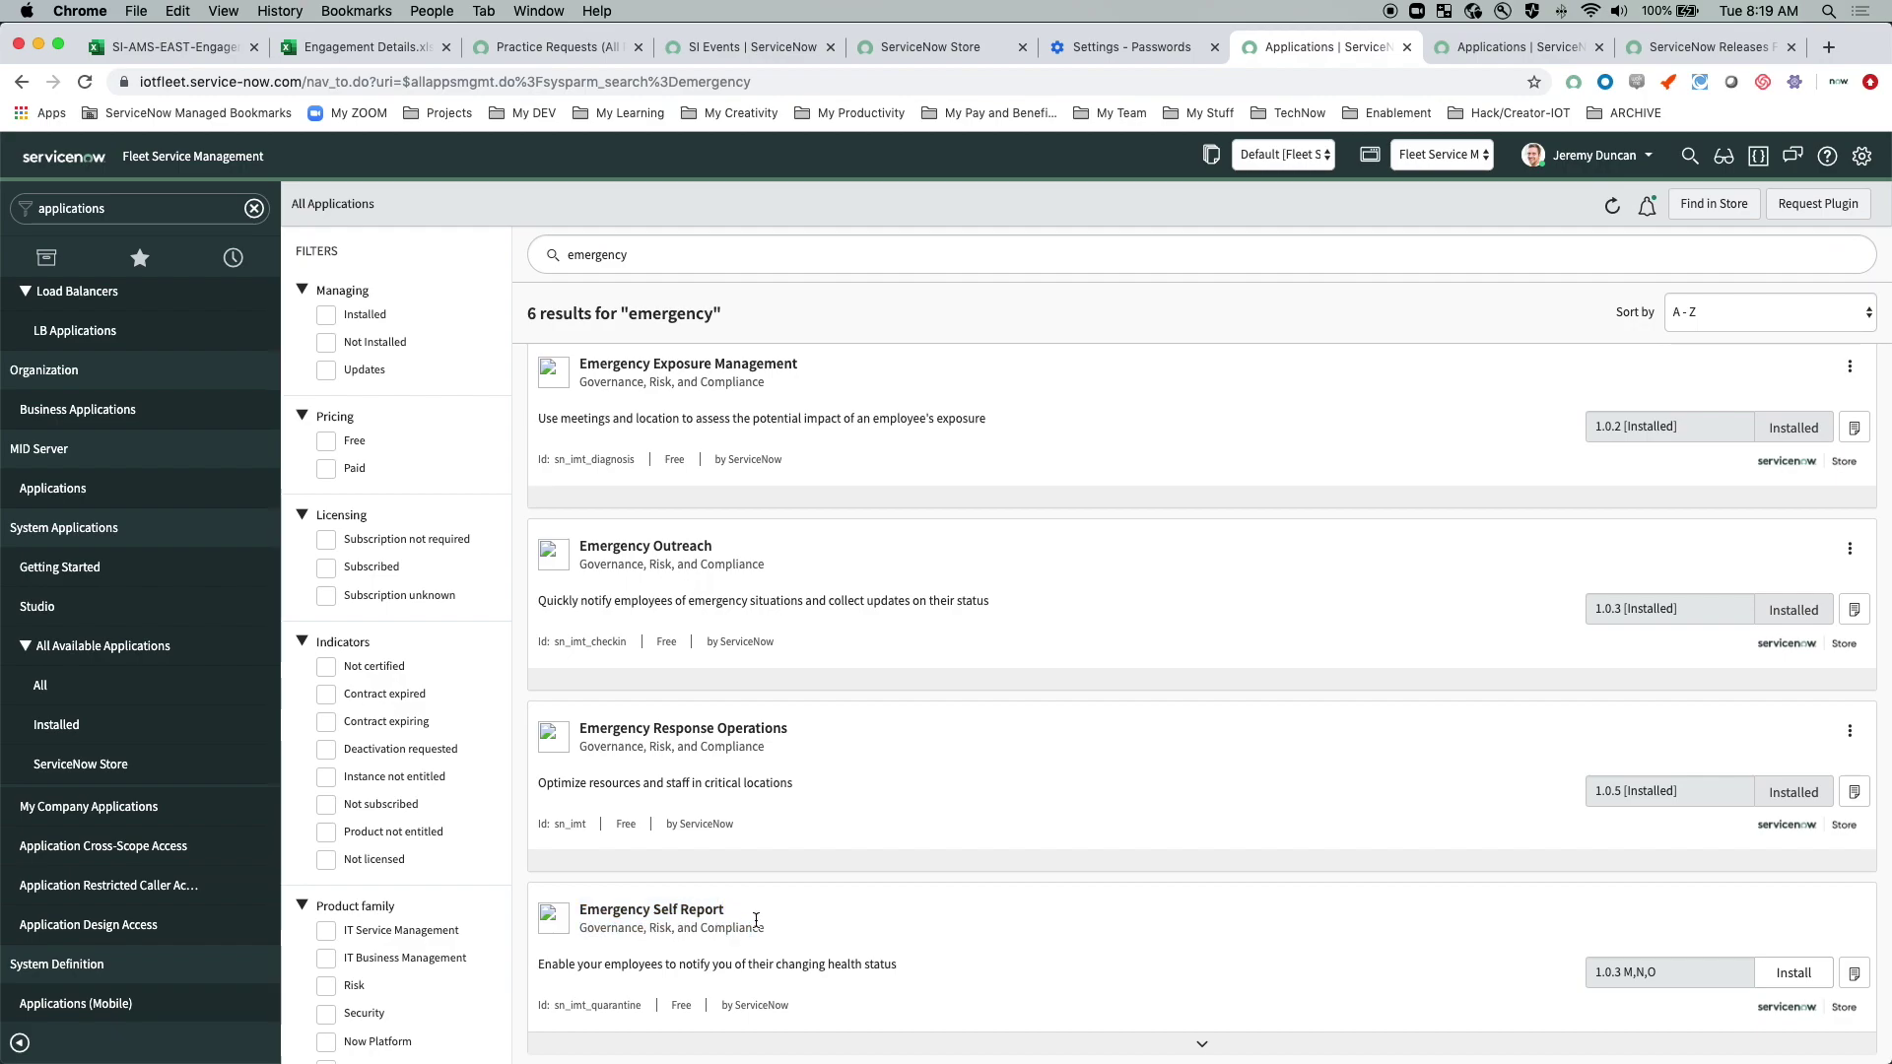
Install the Emergency Self Report application with its demo data loaded.
click(1785, 977)
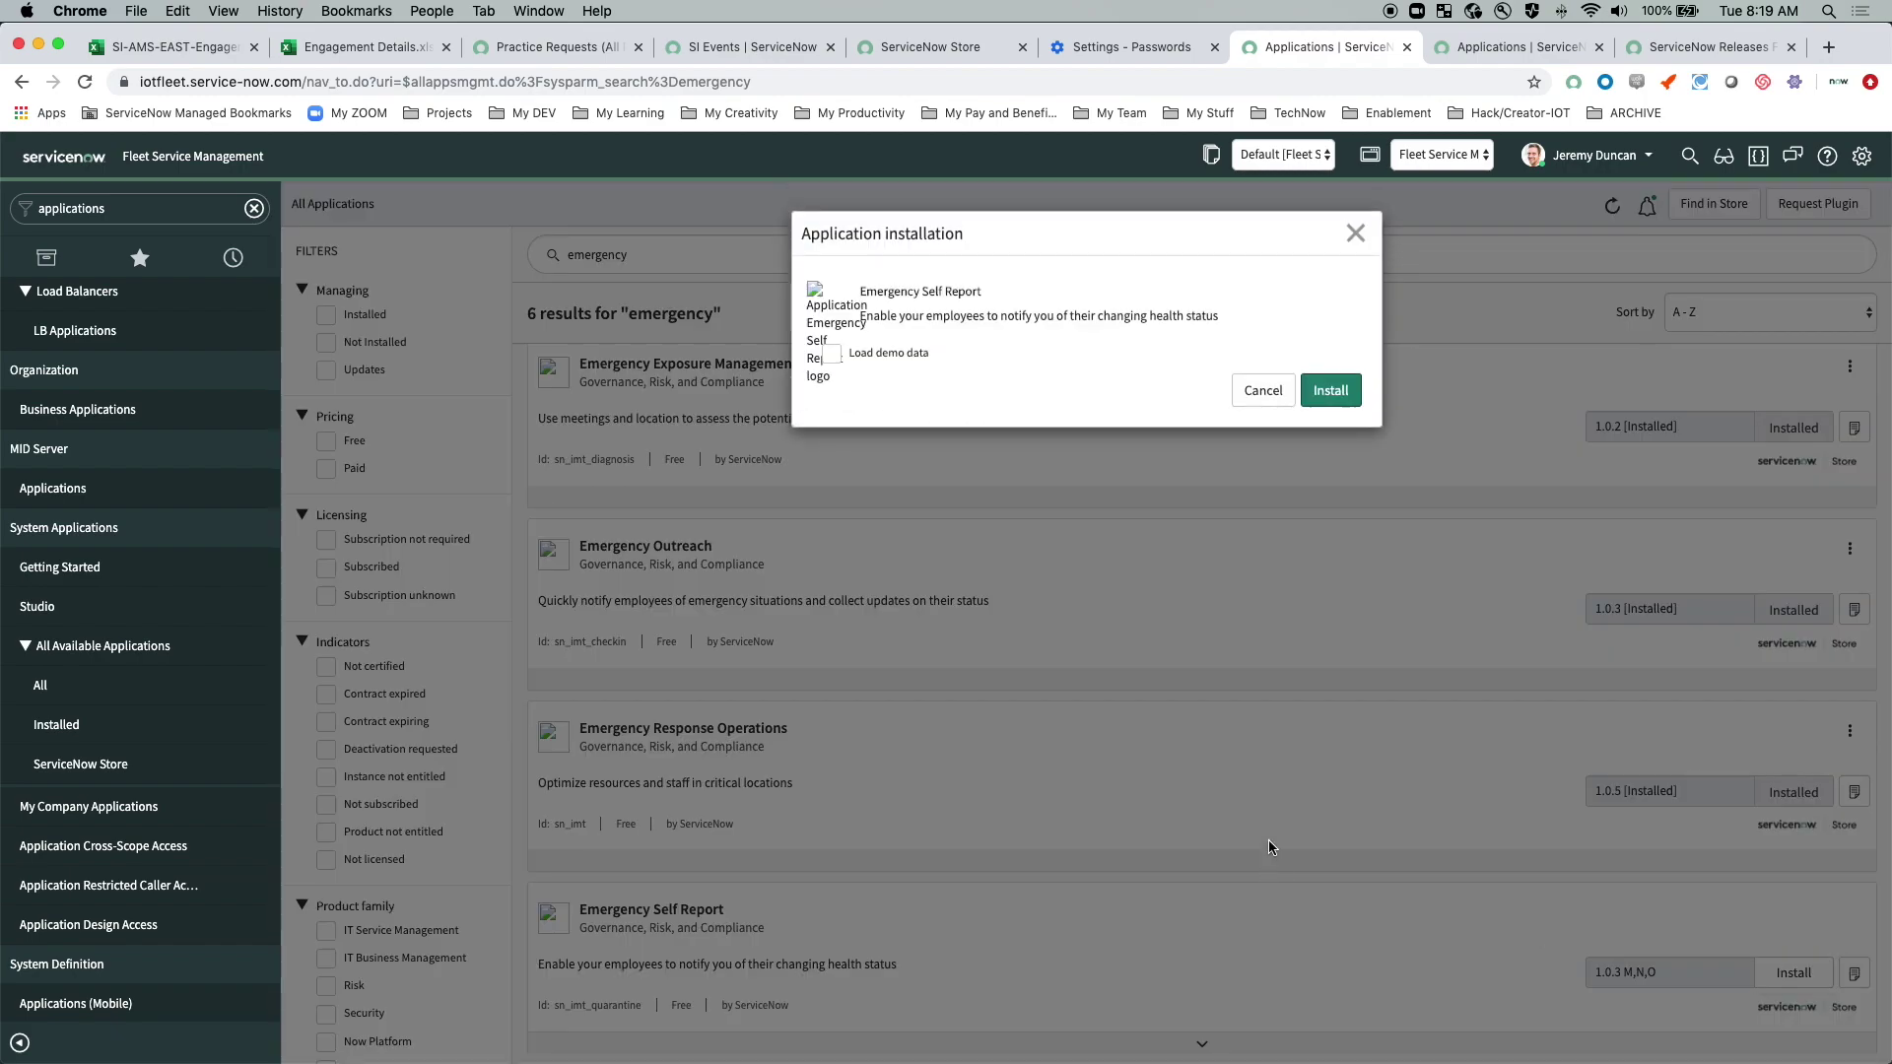
click(832, 353)
click(1323, 394)
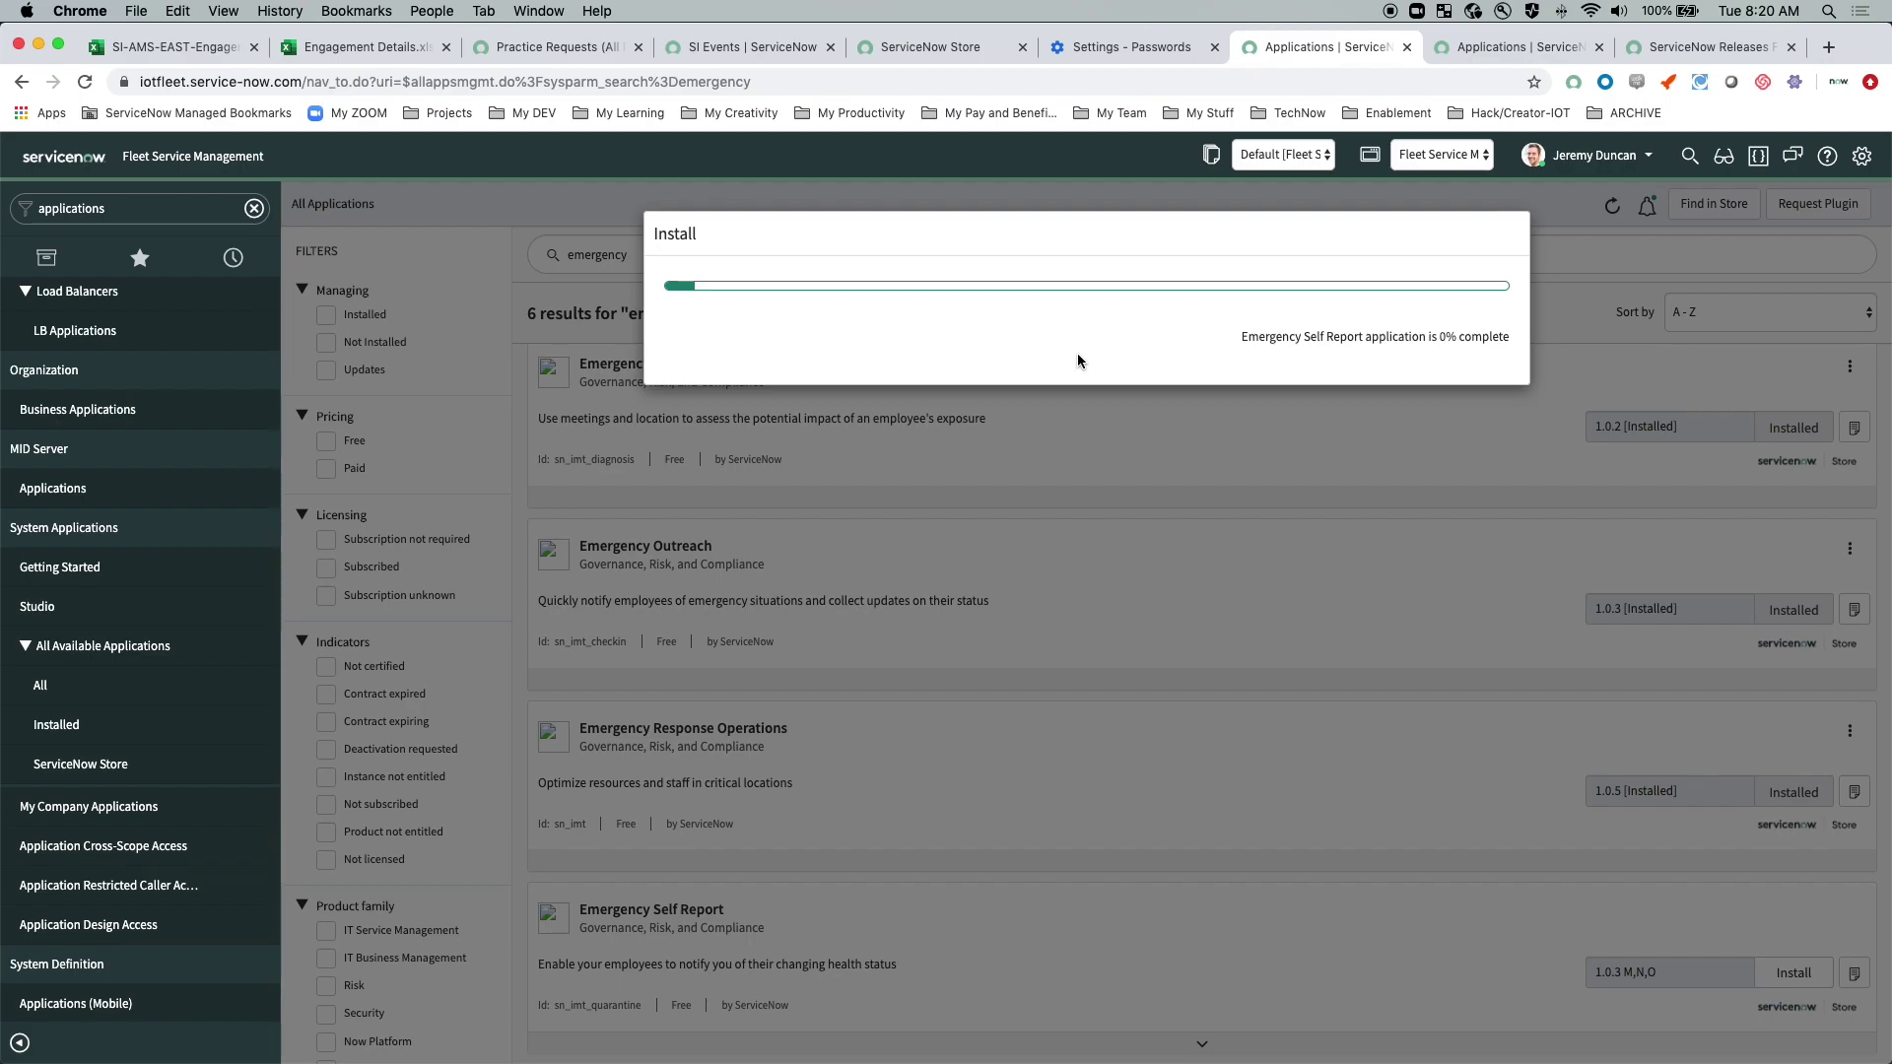
Switch to the nowgeeks instance and filter its navigator by "emergency".
key(ctrl+Tab)
text(emer)
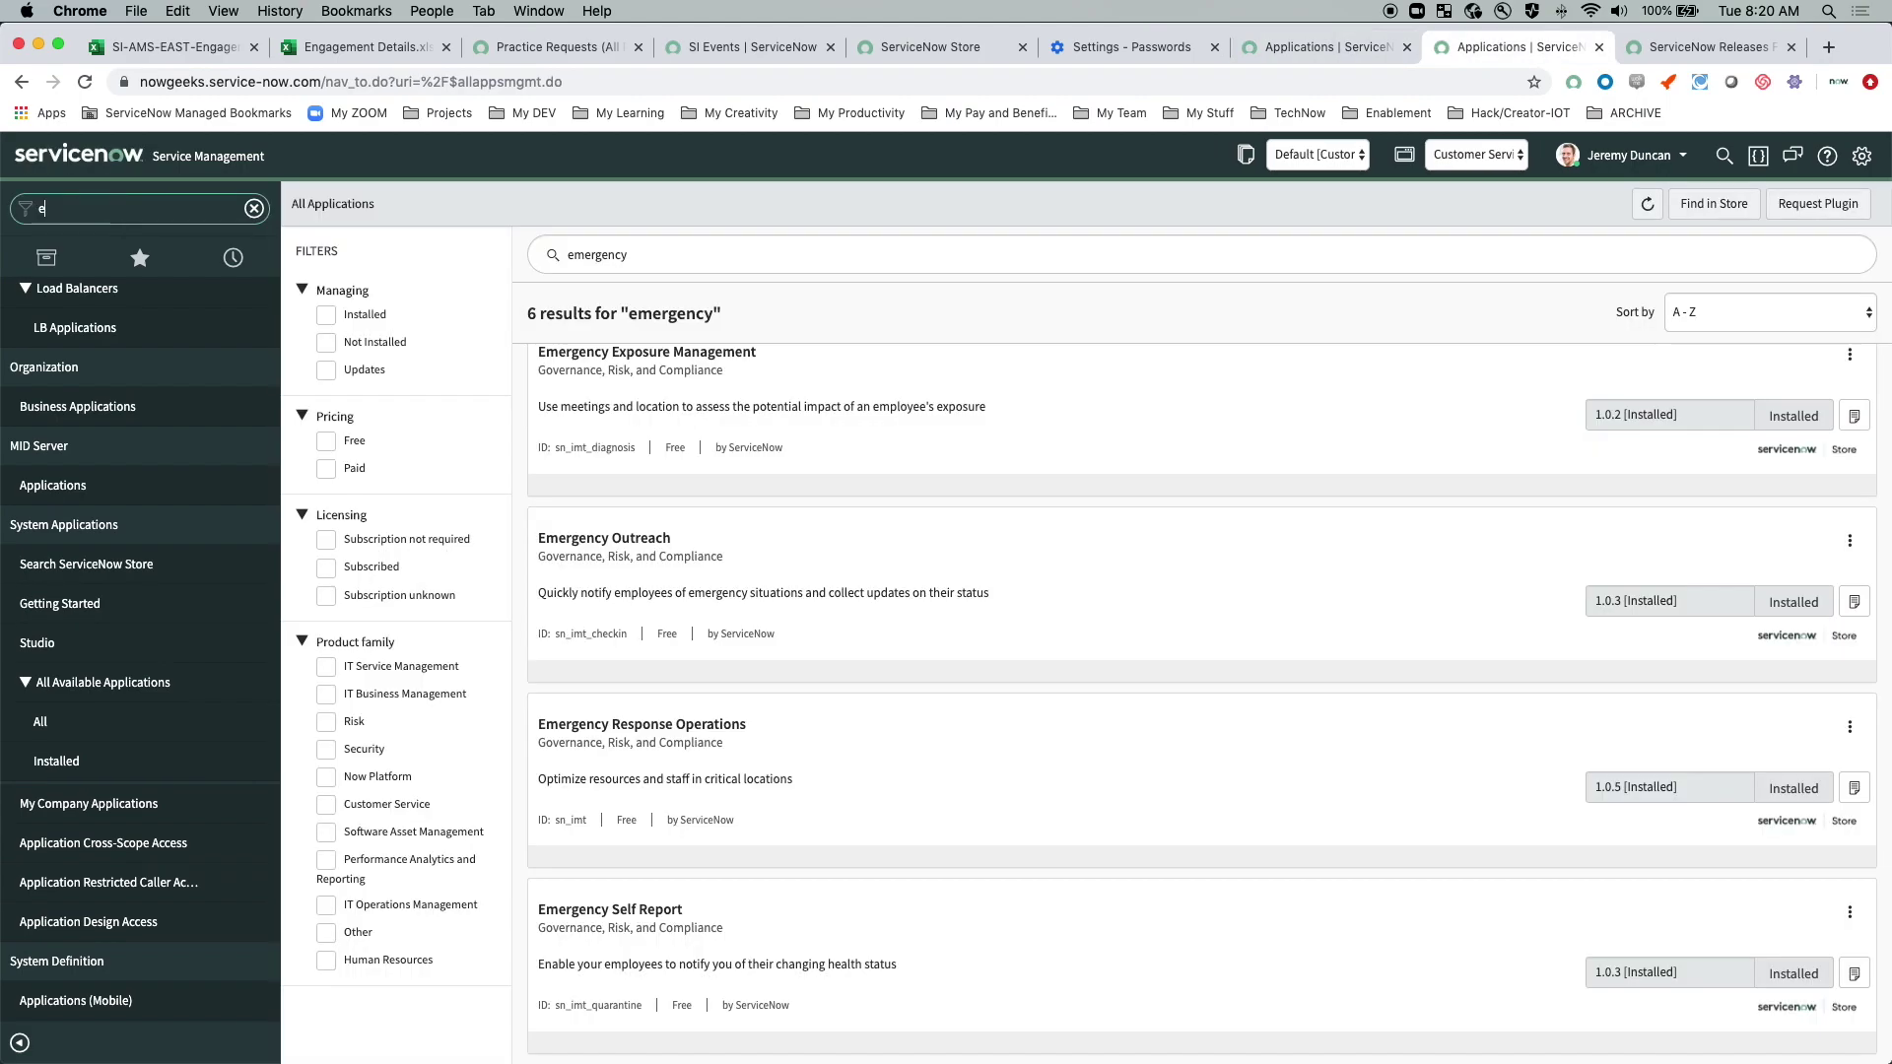
text(gency)
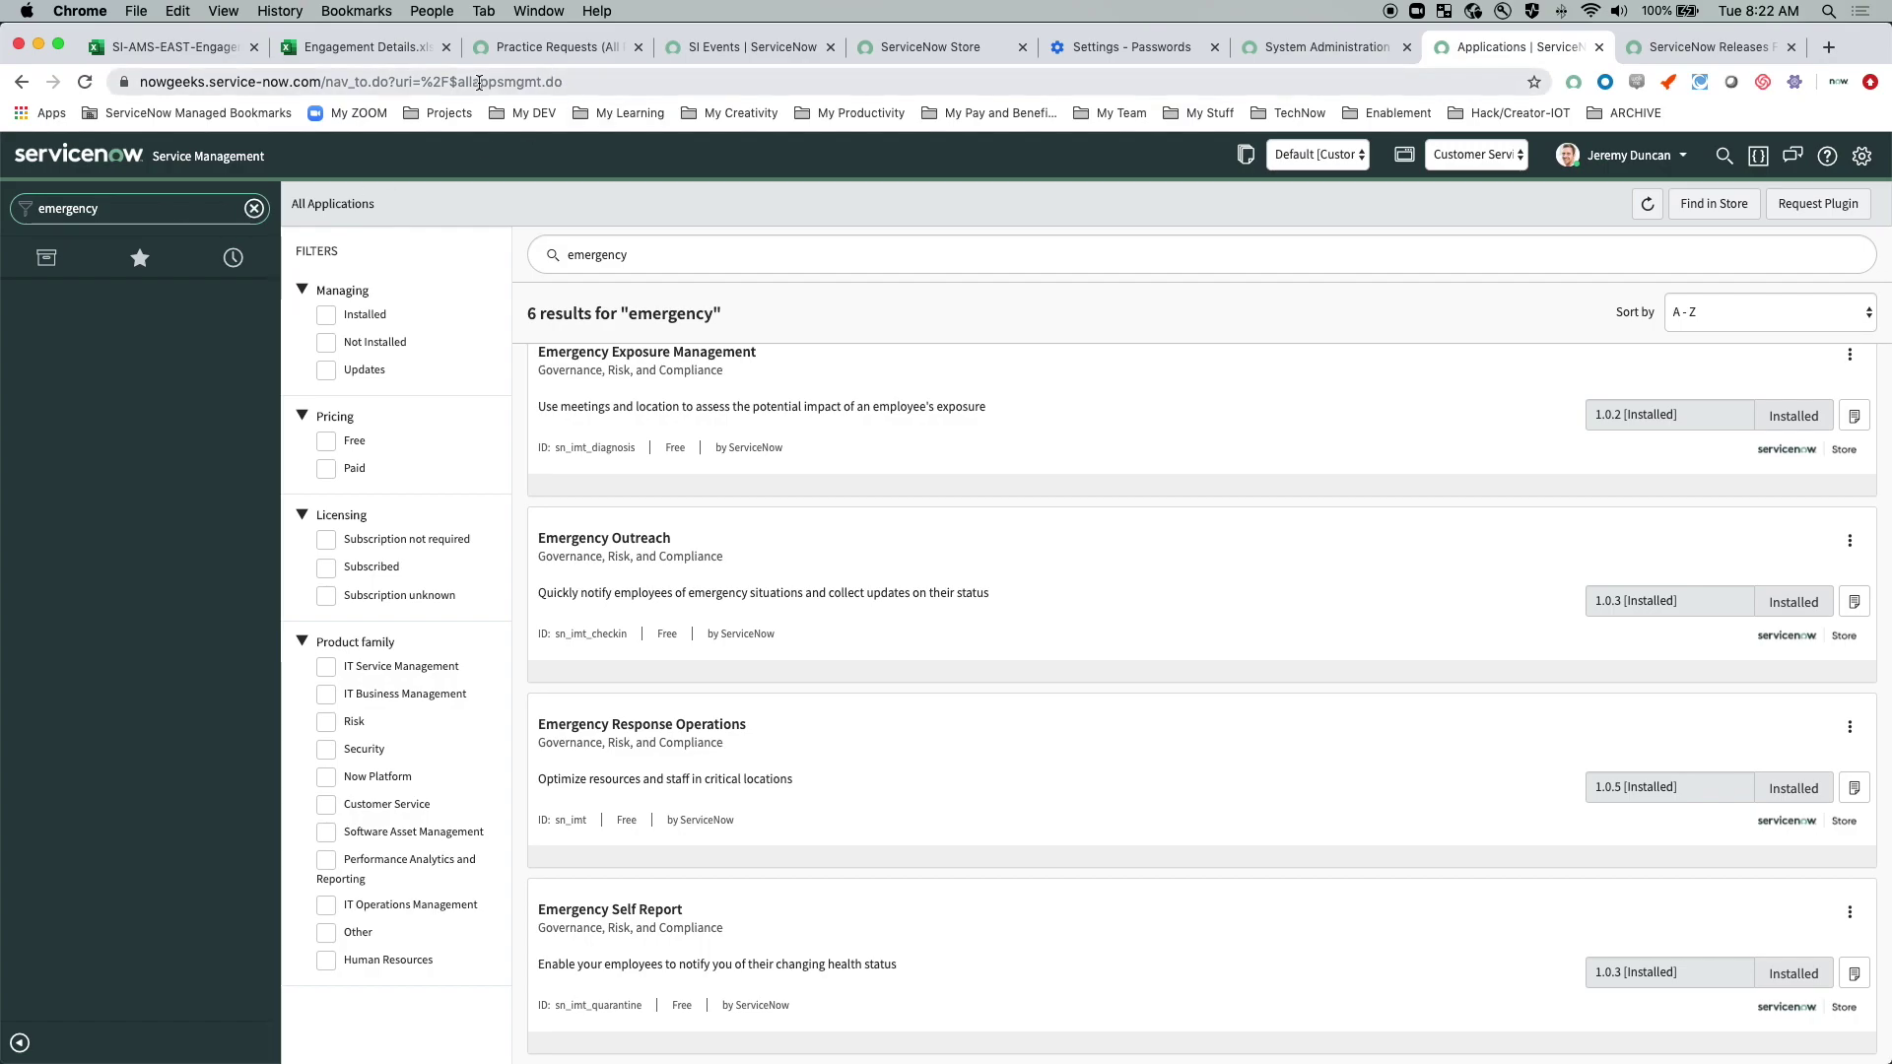
Flush the nowgeeks instance's cache by loading nowgeeks.service-now.com/cache.do.
click(559, 82)
click(480, 81)
drag(373, 81, 773, 87)
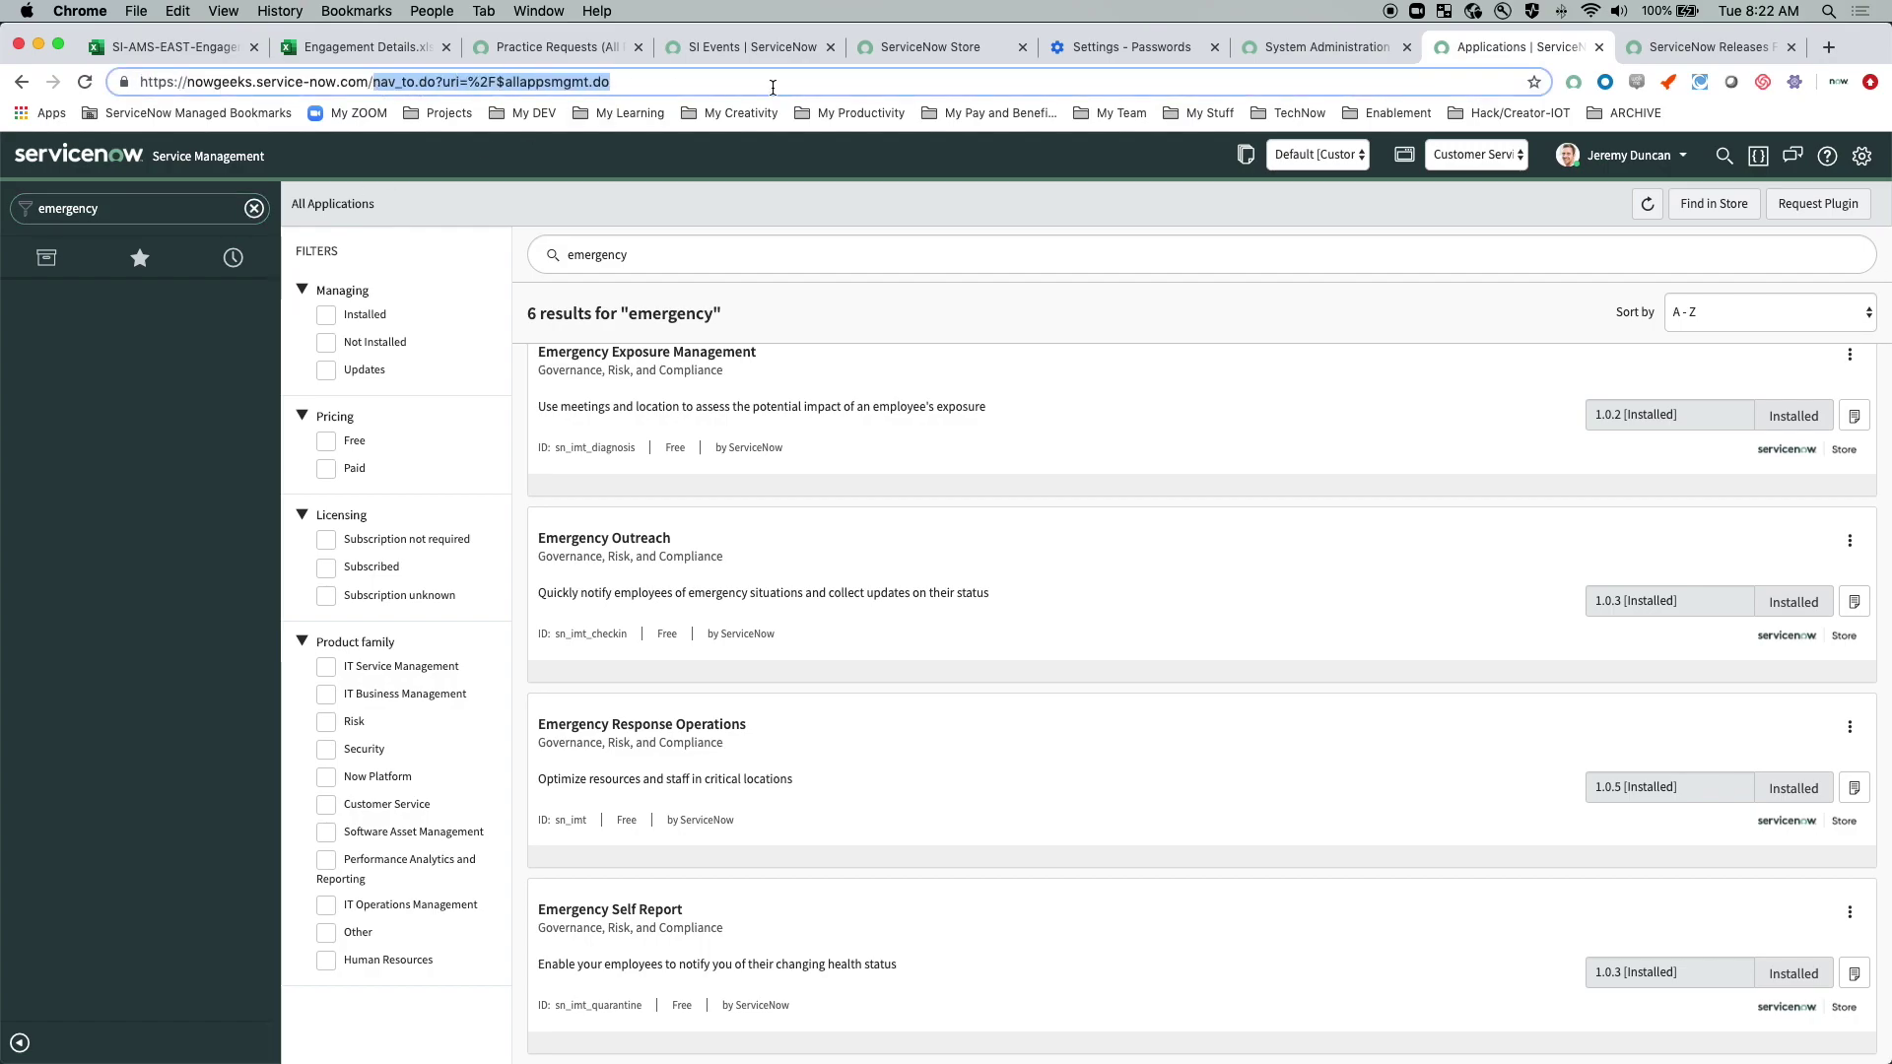
key(BackSpace)
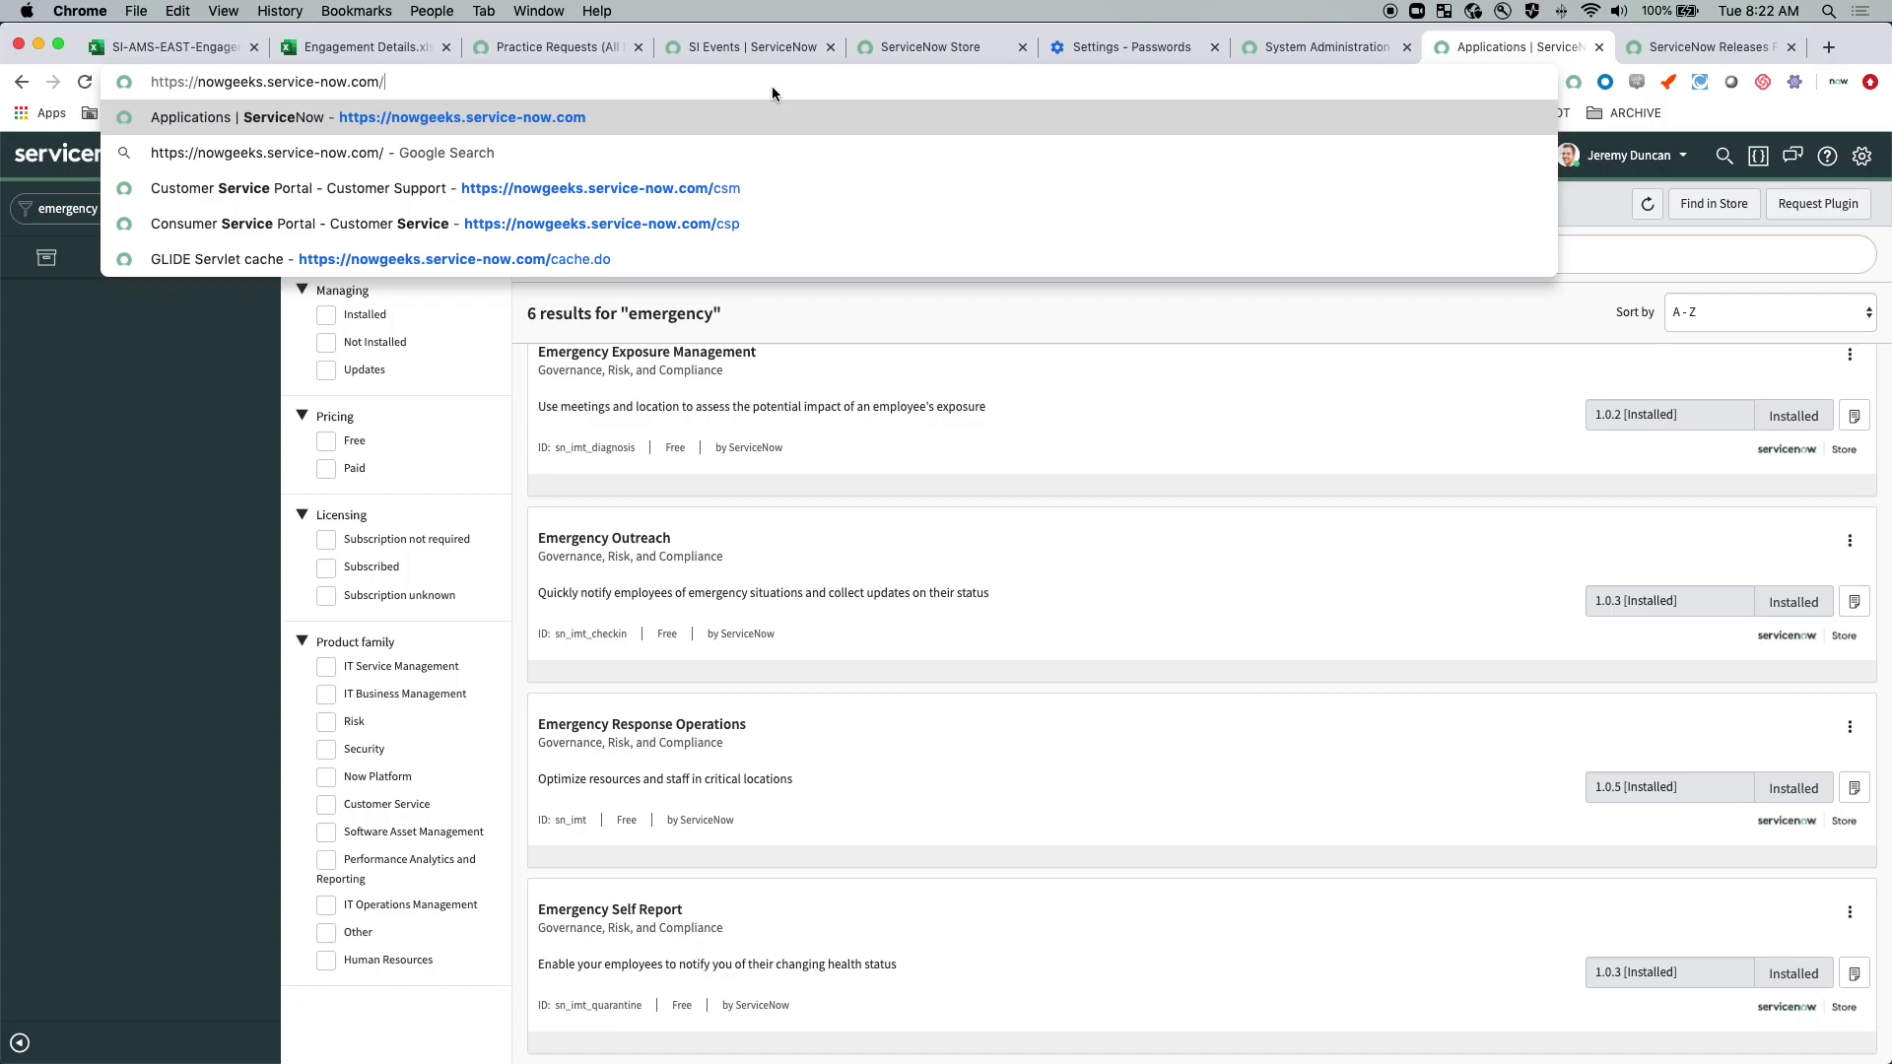
text(cache.do)
key(Return)
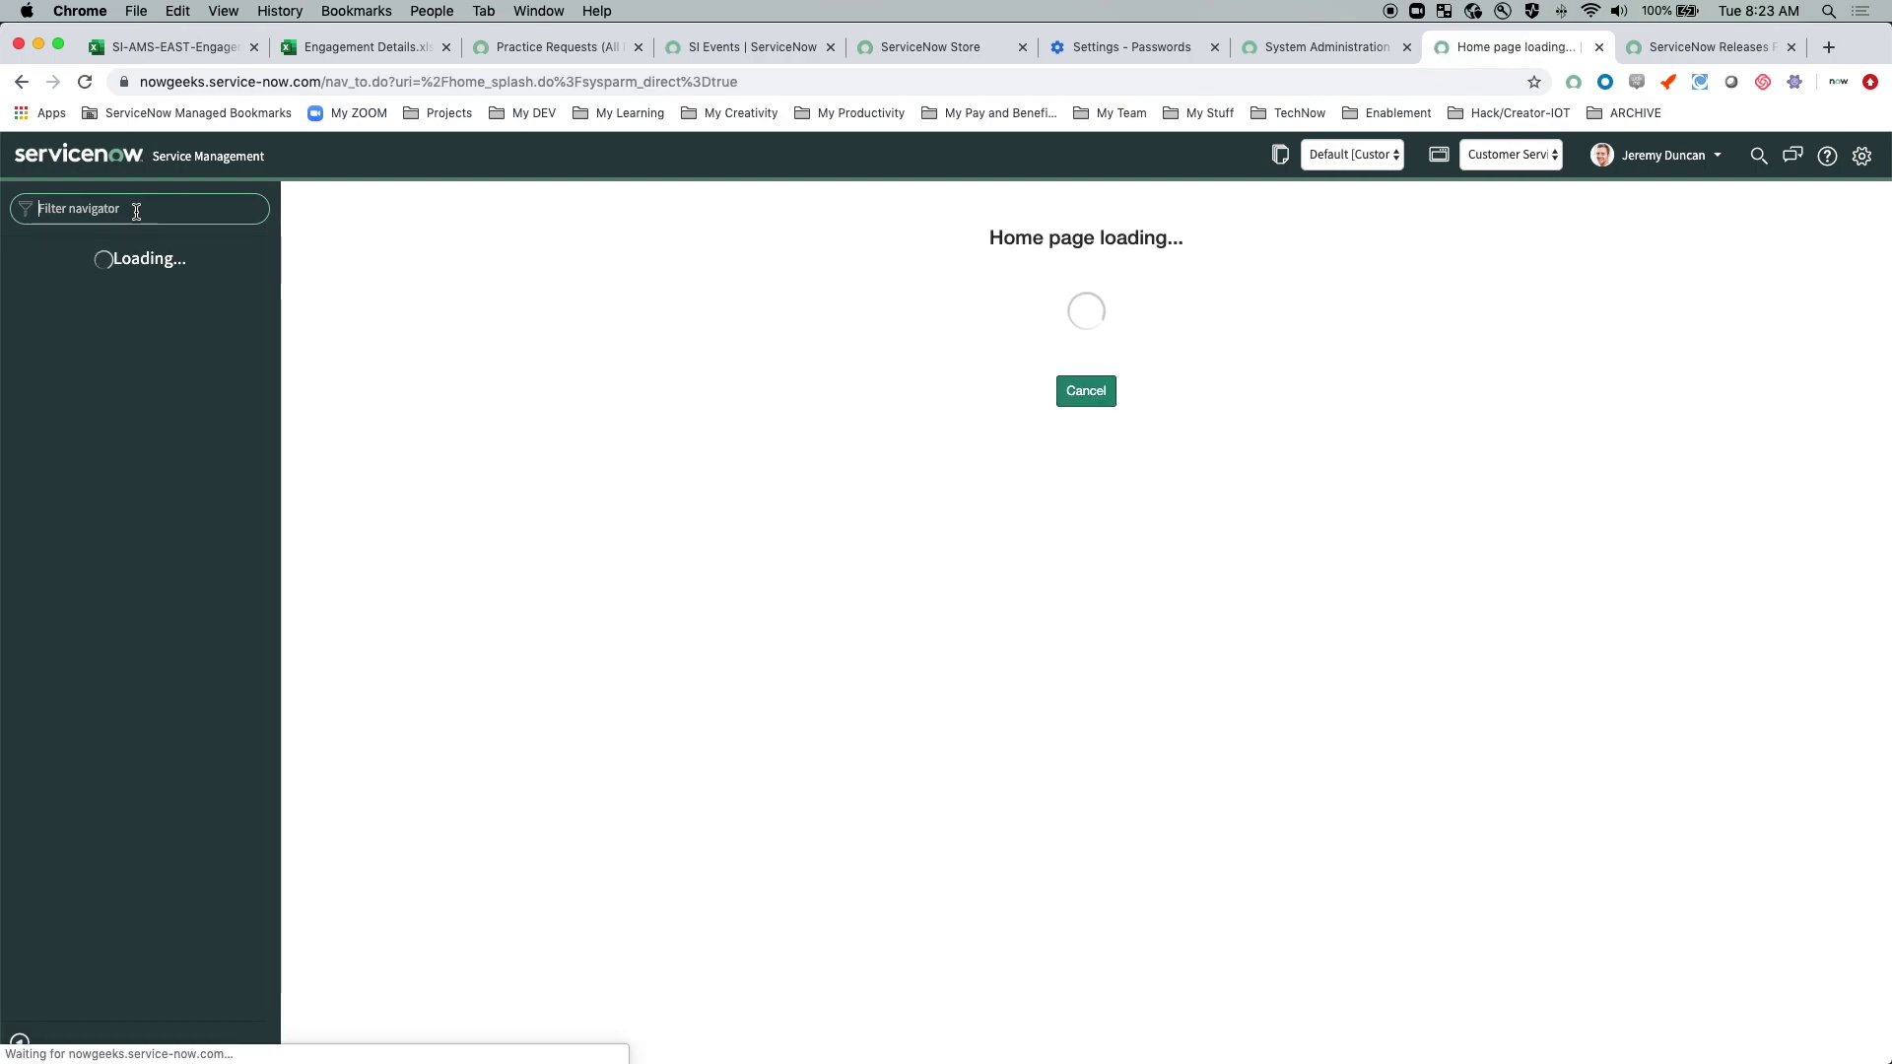
Filter the reloaded nowgeeks navigator by "emergency" and review the modules of all the emergency applications, from Emergency Response Operations to Emergency Outreach.
text(emergency)
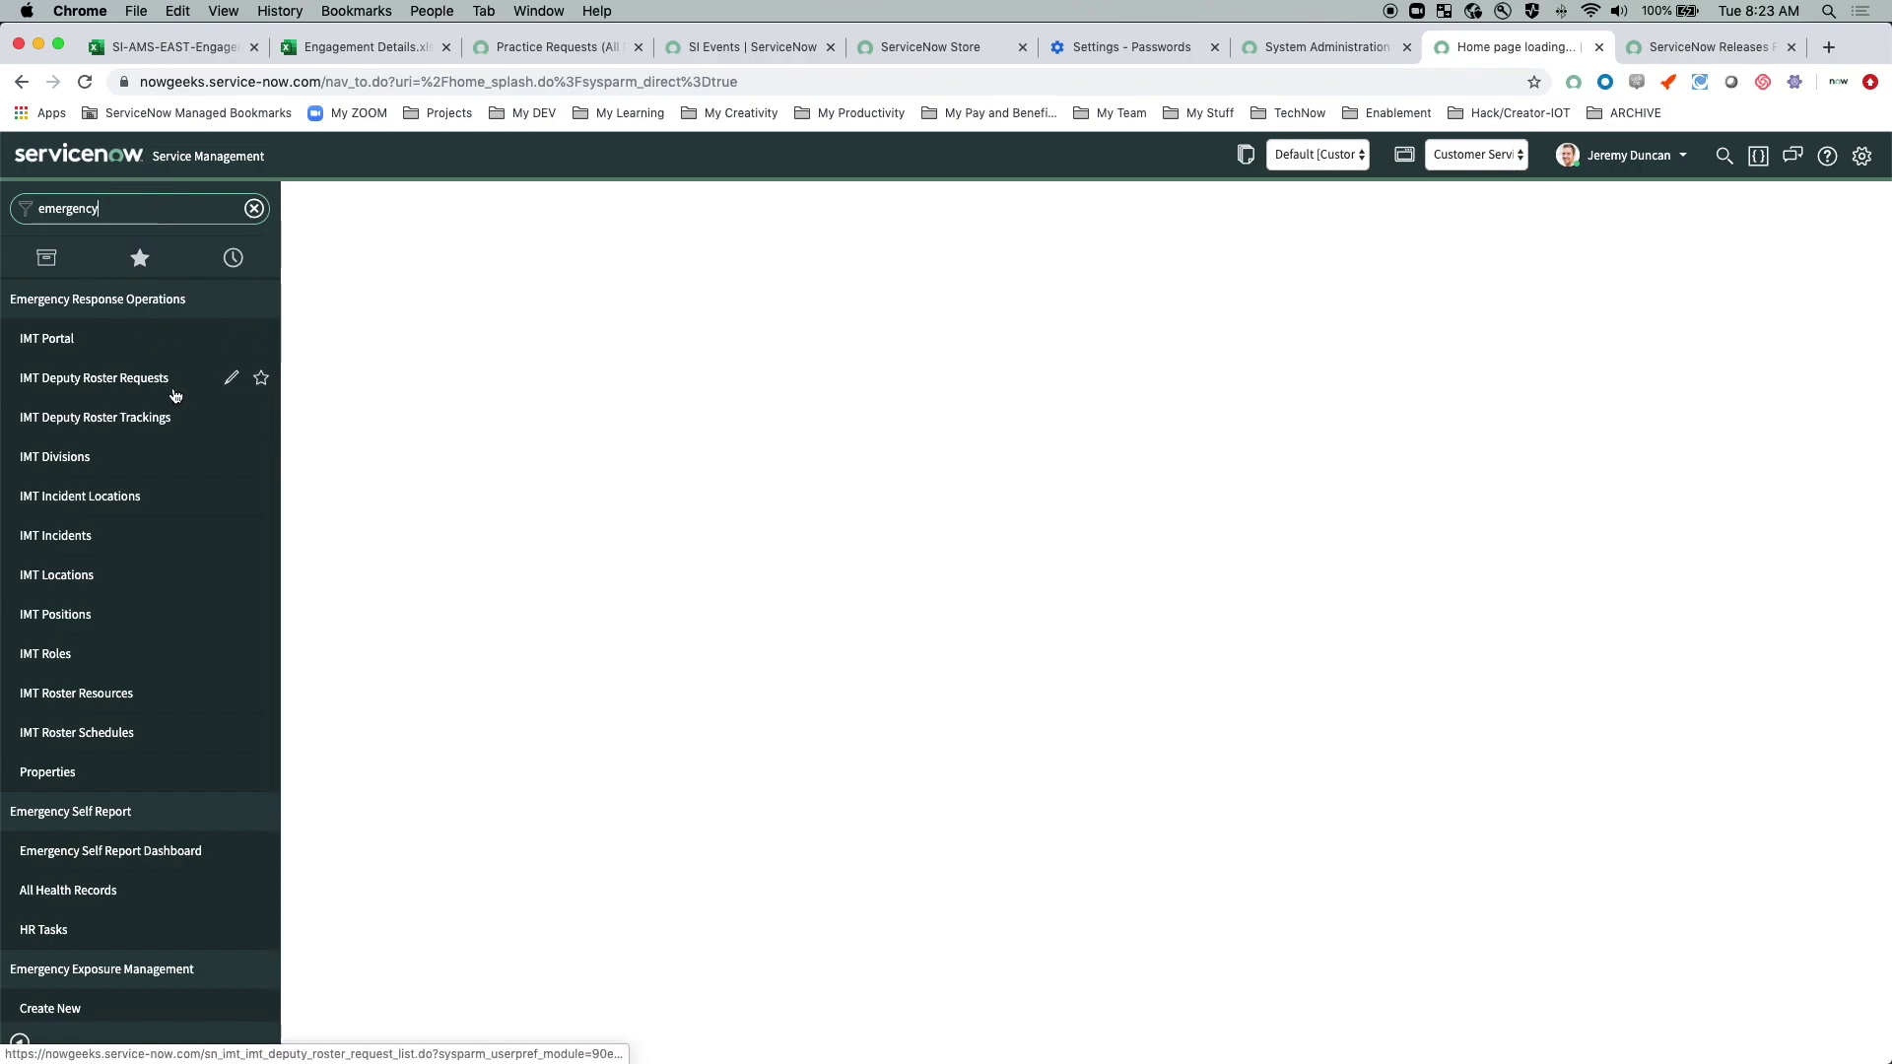
scroll(168, 482, down, 1)
scroll(168, 482, up, 1)
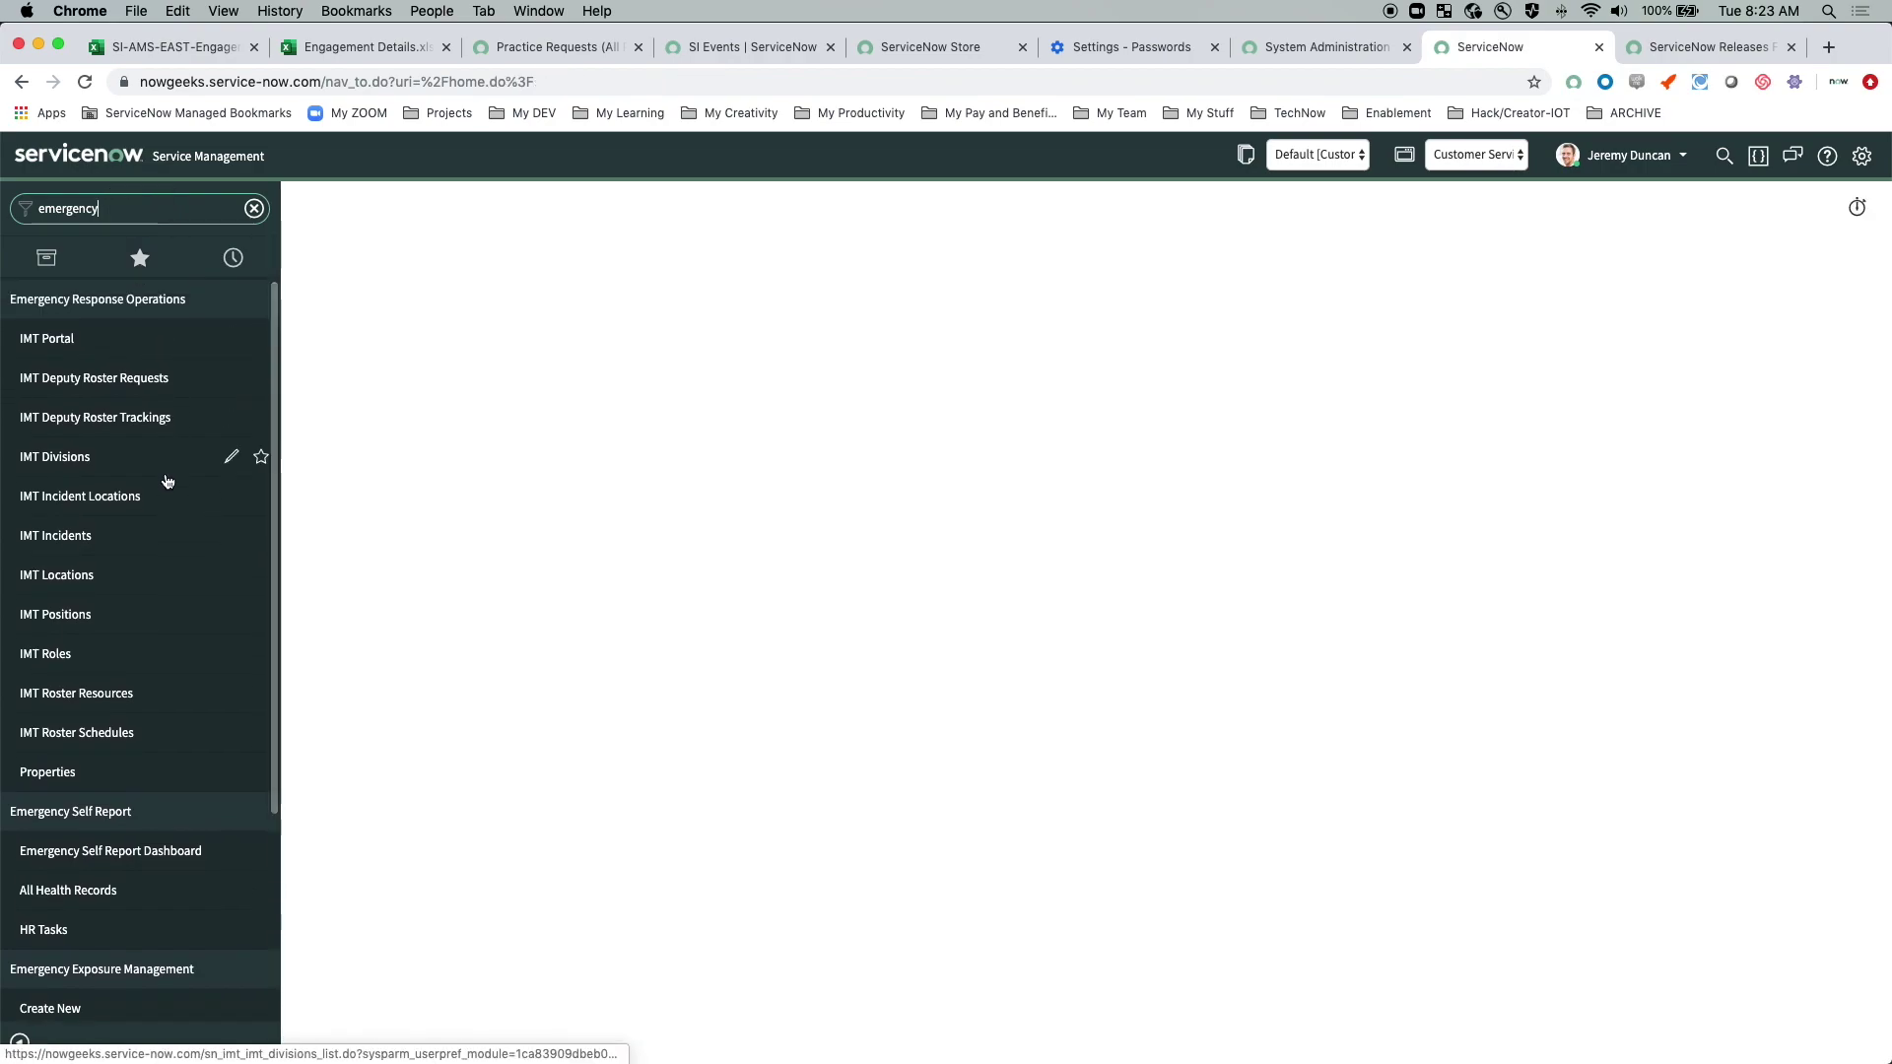
scroll(167, 483, down, 5)
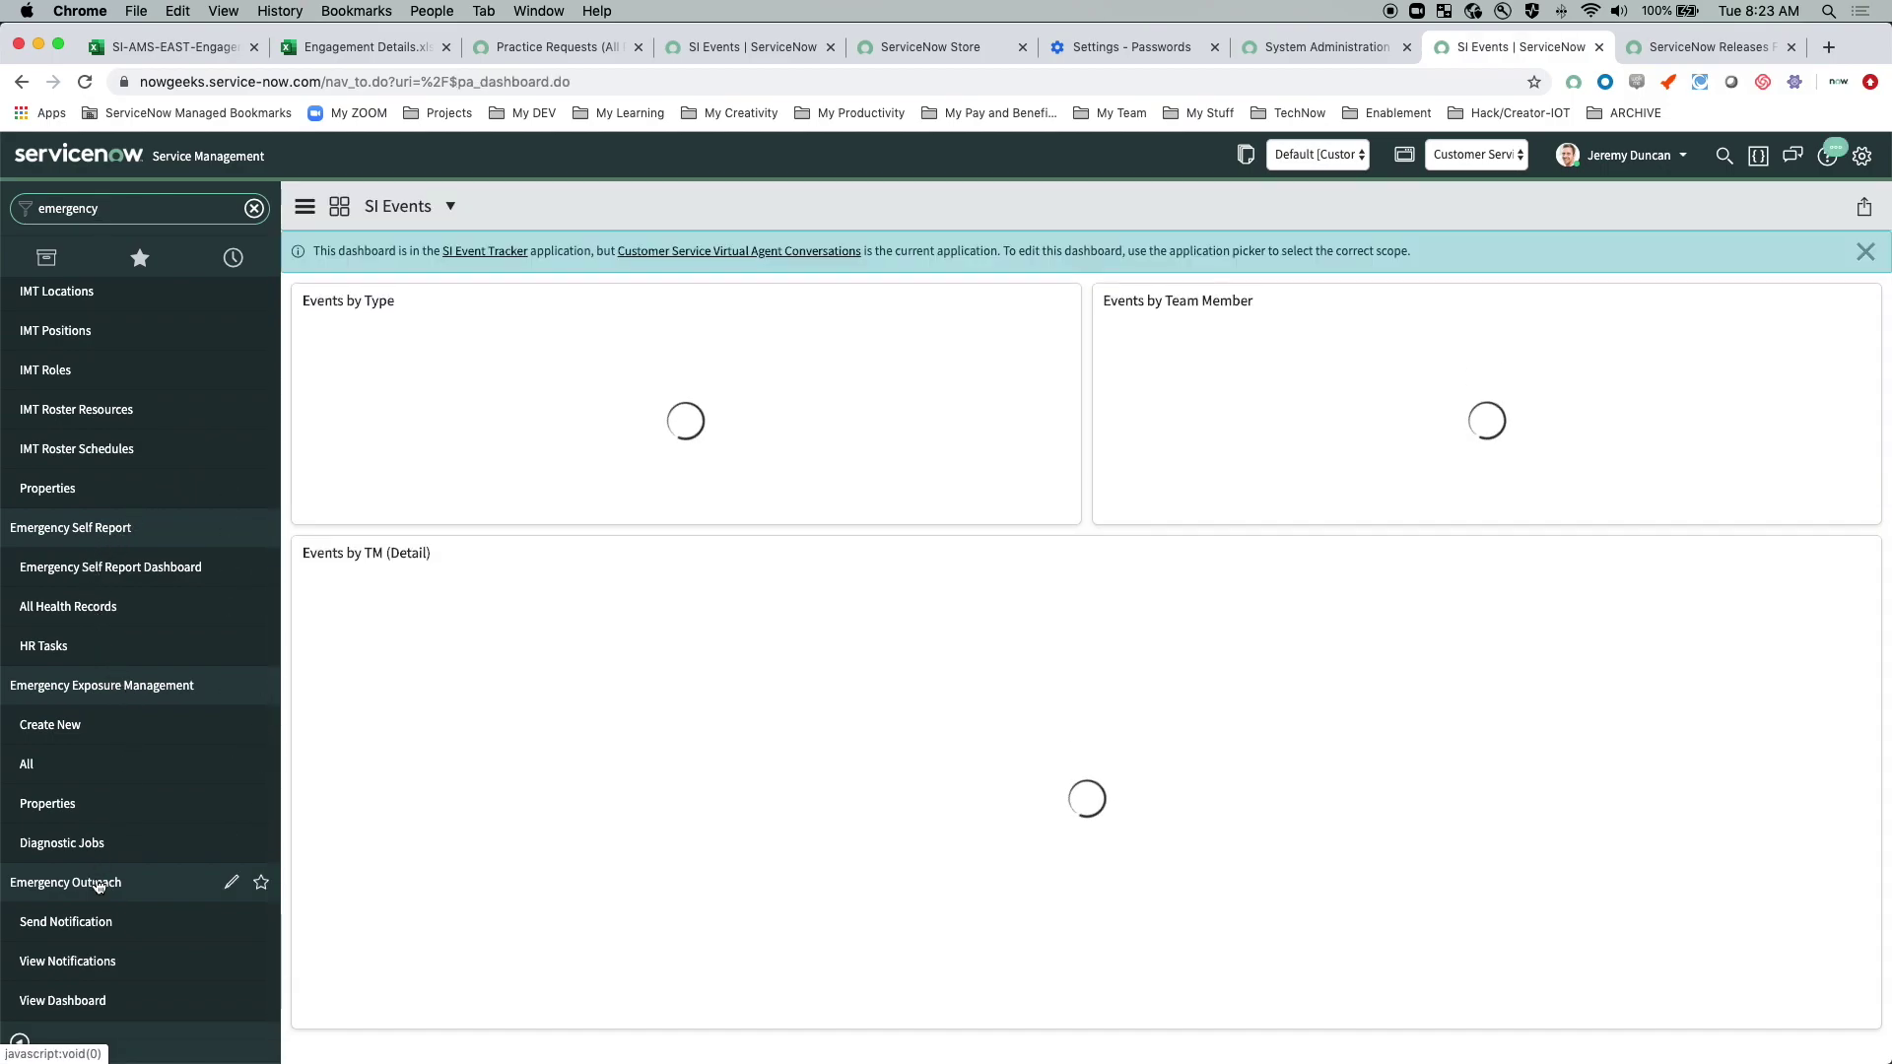
scroll(84, 734, up, 5)
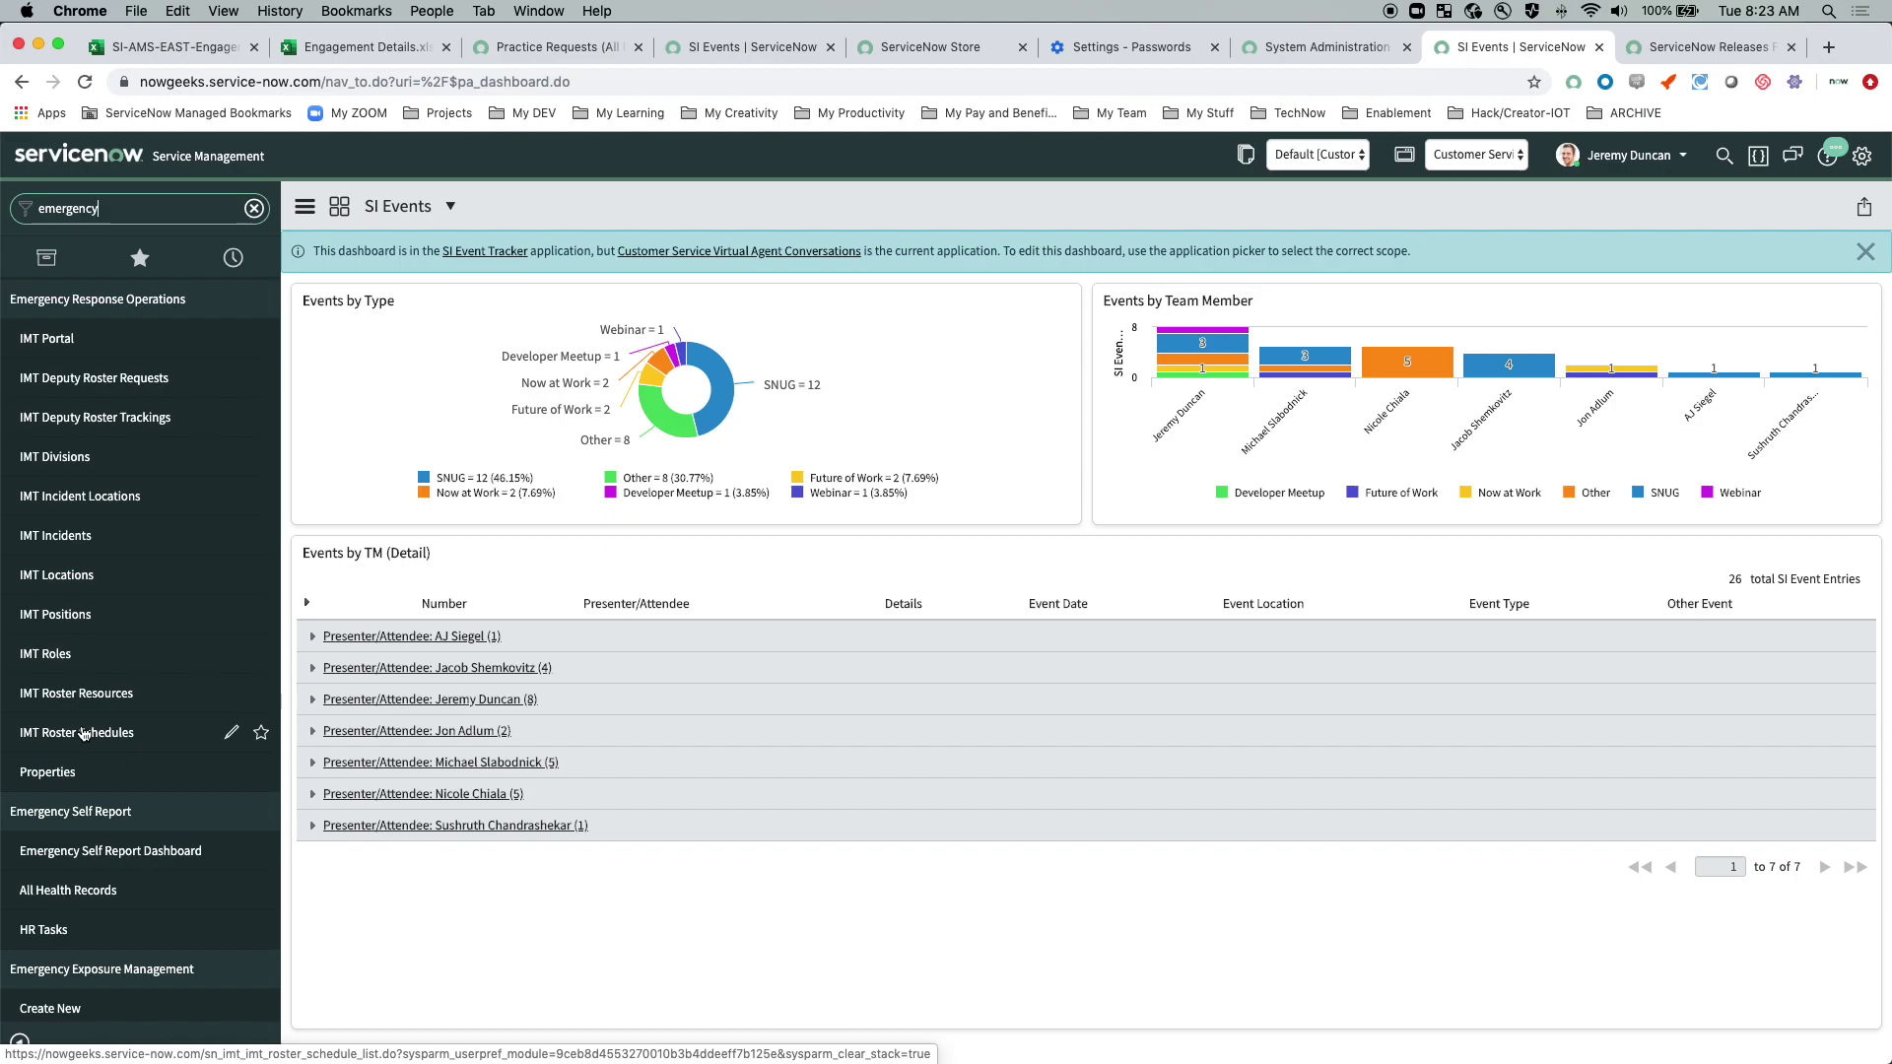
scroll(122, 678, down, 5)
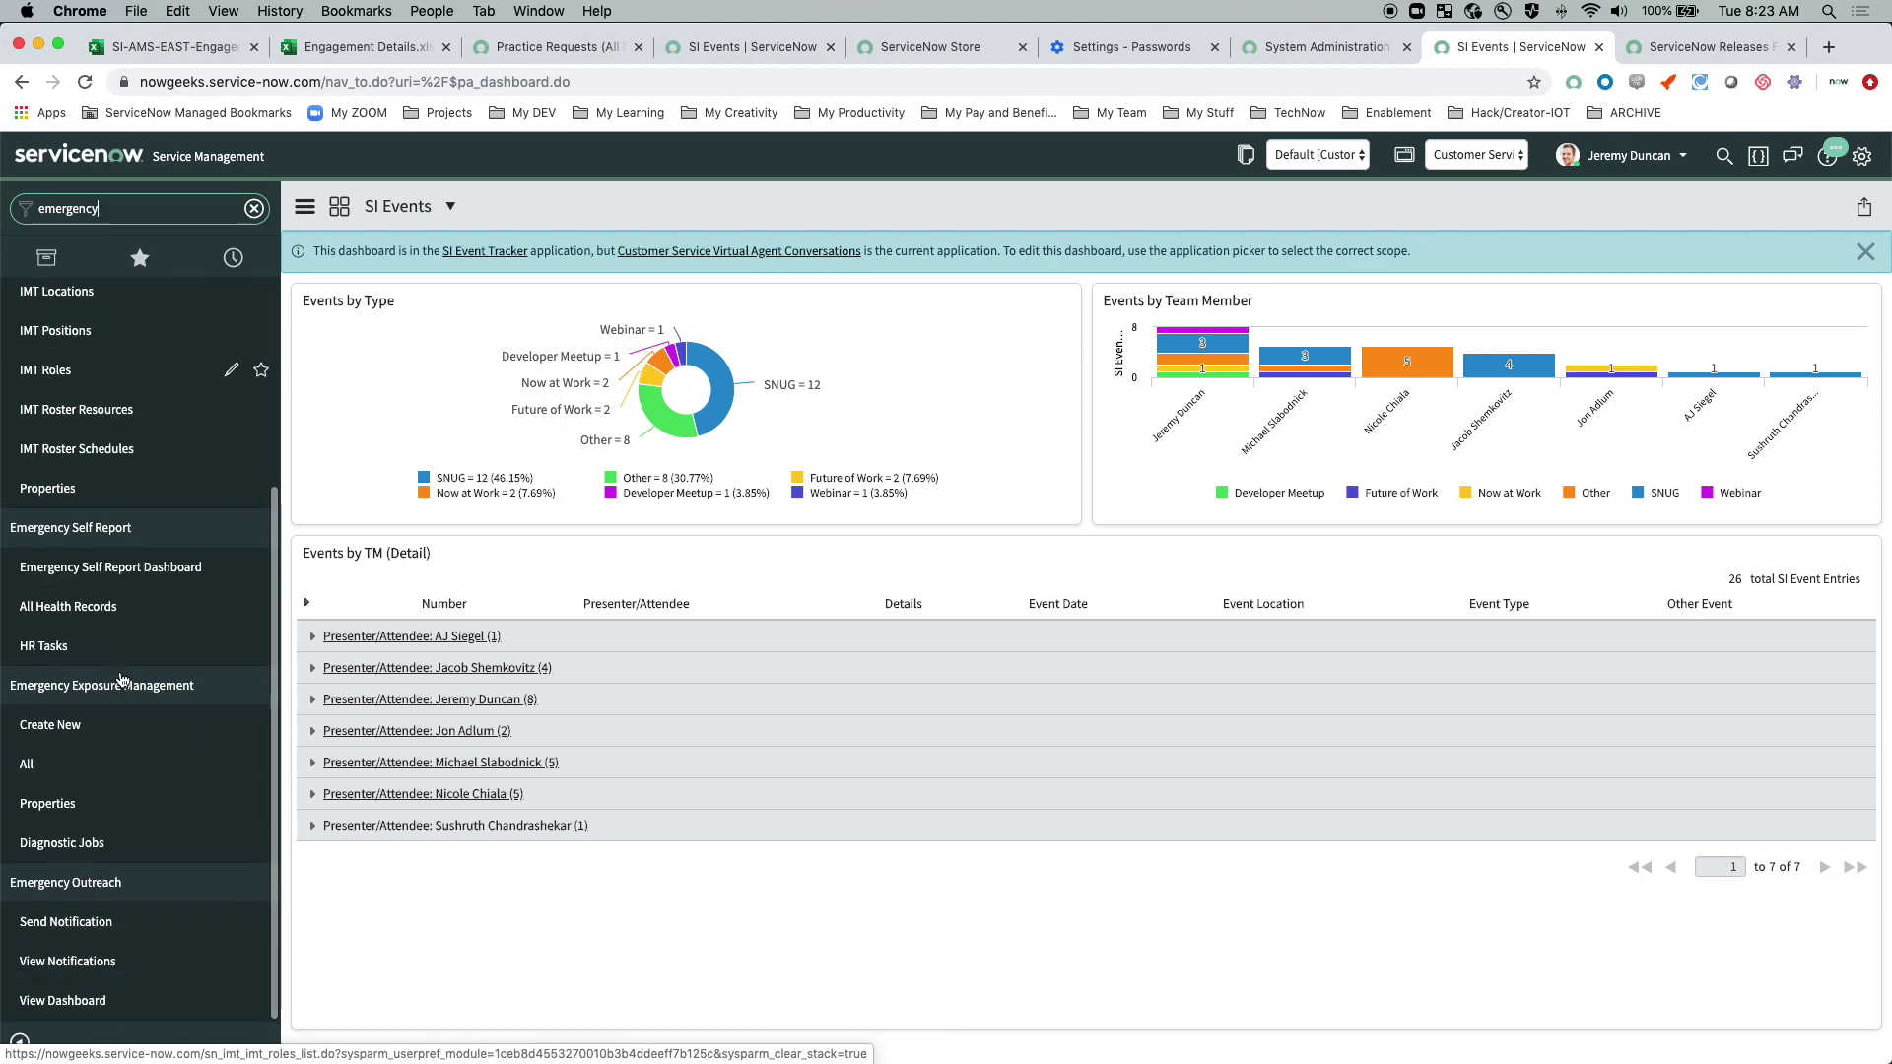